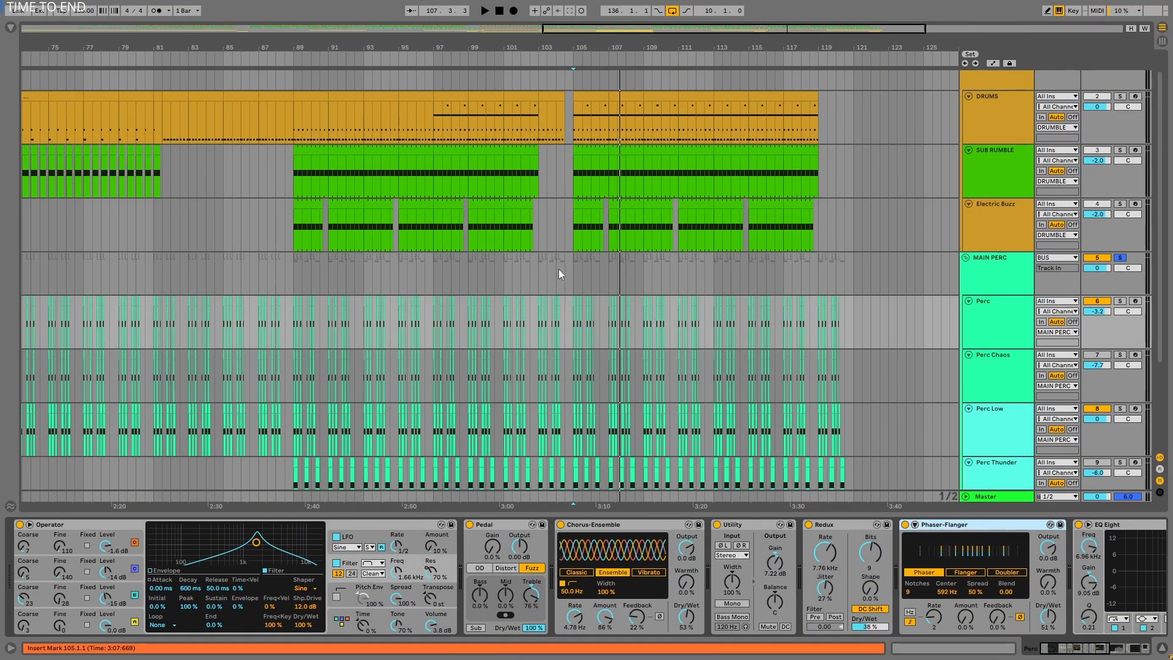
# Step: Play the soloed MAIN PERC group from bar 105 and hide the device chain
pyautogui.click(570, 270)
pyautogui.press('space')
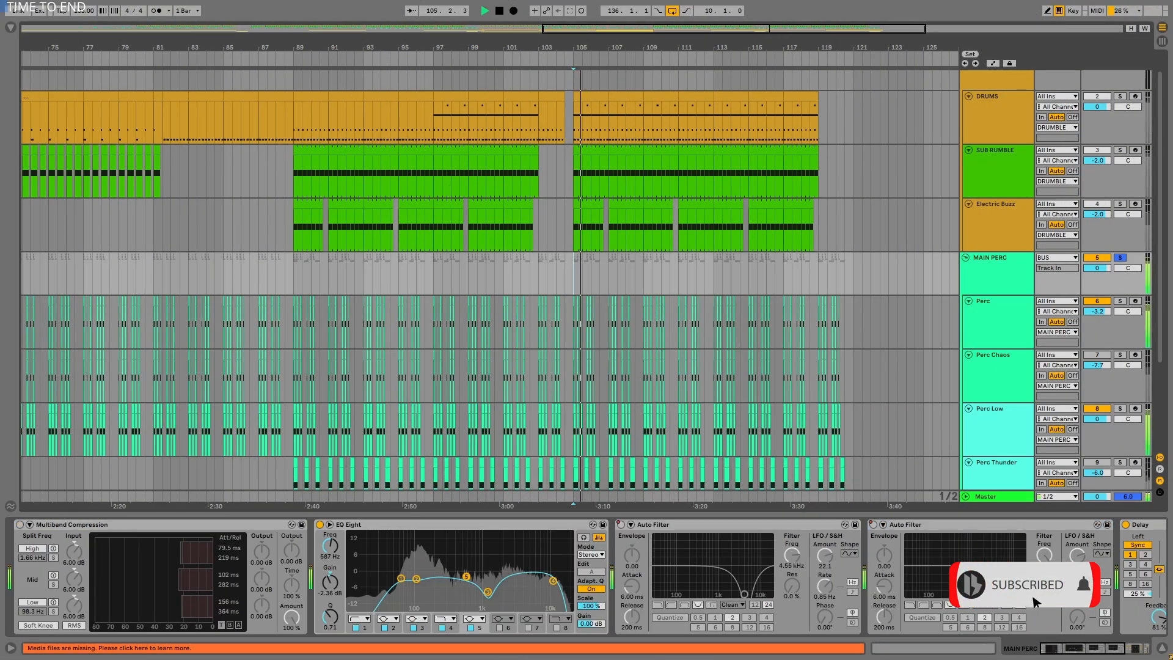
pyautogui.click(1161, 648)
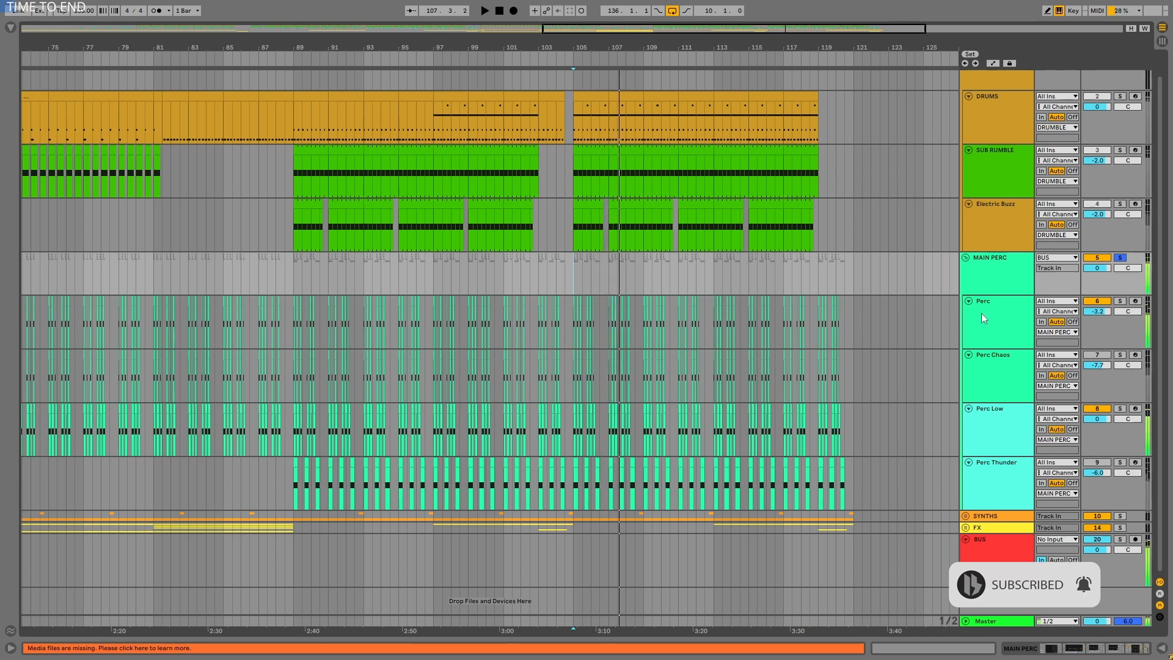
# Step: Activate the Perc Chaos and Perc Thunder tracks and move Perc Chaos below Perc Low
pyautogui.click(1089, 355)
pyautogui.moveTo(1102, 380); pyautogui.dragTo(1104, 462)
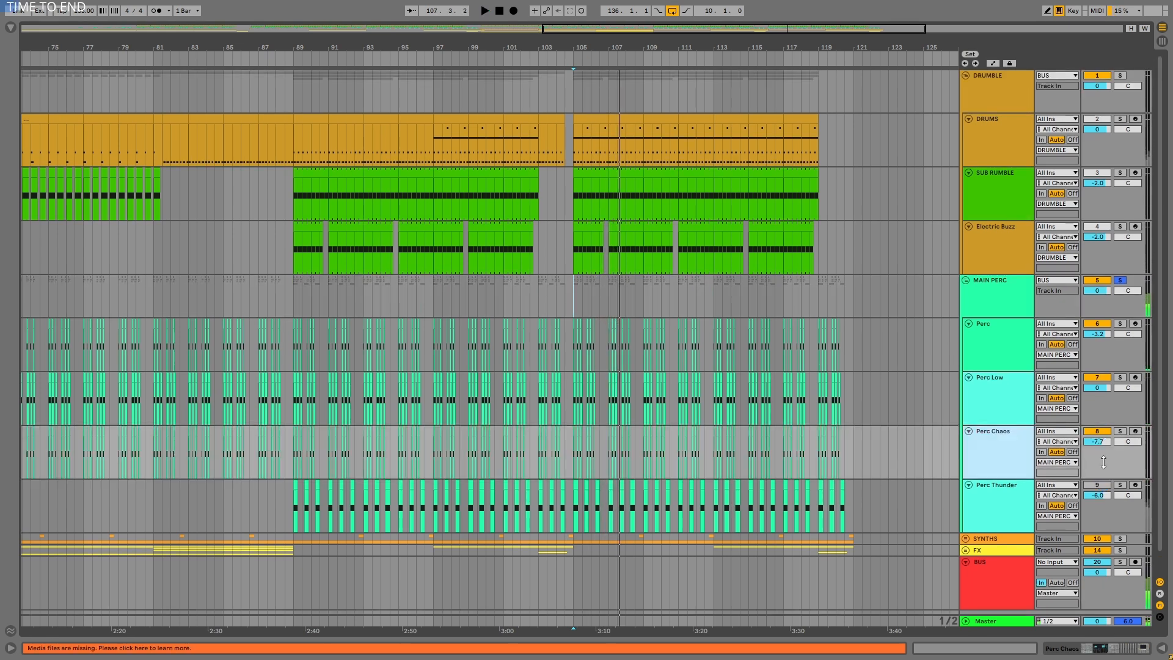
pyautogui.click(1102, 485)
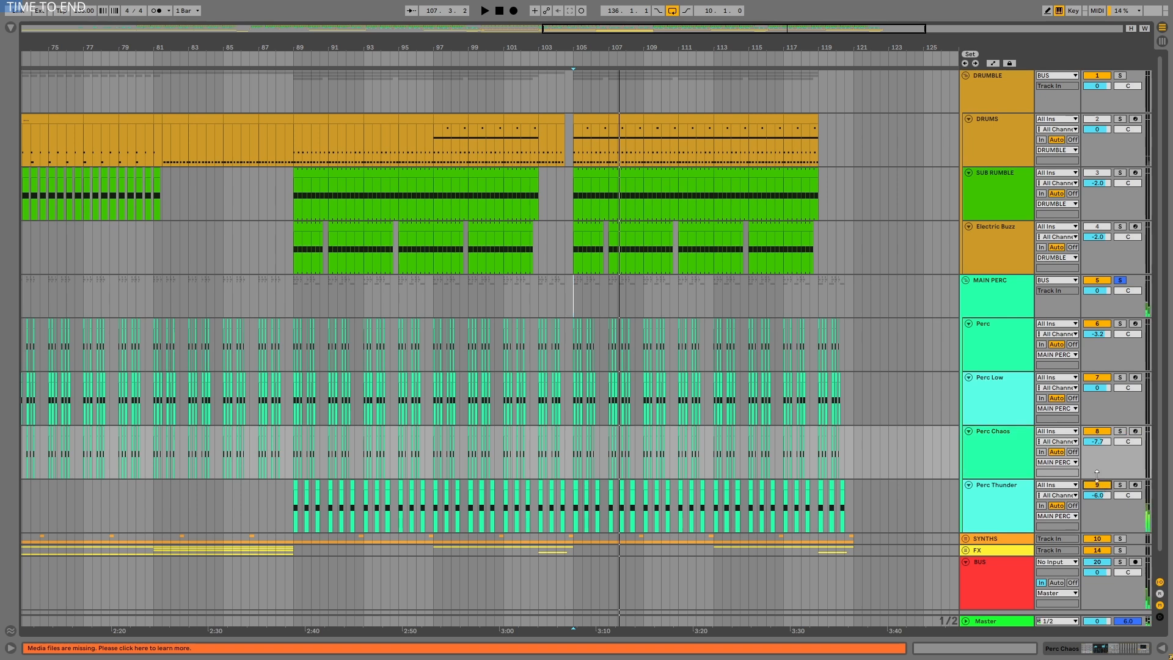
# Step: Place the insert mark at 105.1.1 on the Perc track and play all the soloed percussion tracks together
pyautogui.click(1002, 337)
pyautogui.click(566, 347)
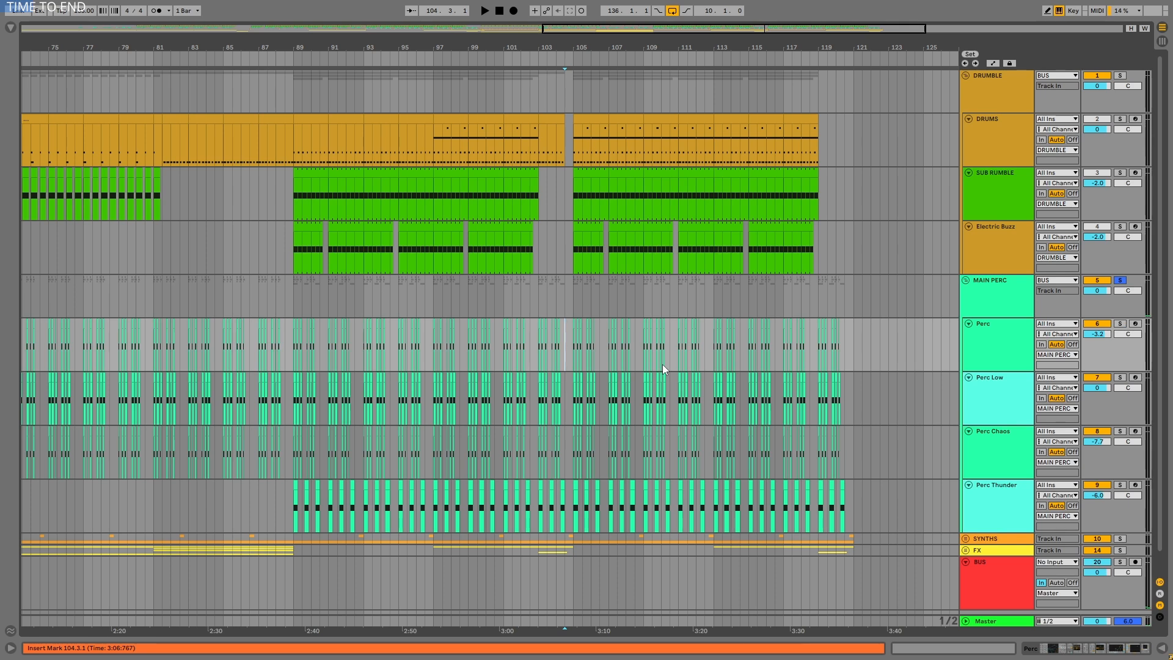
pyautogui.press('Right')
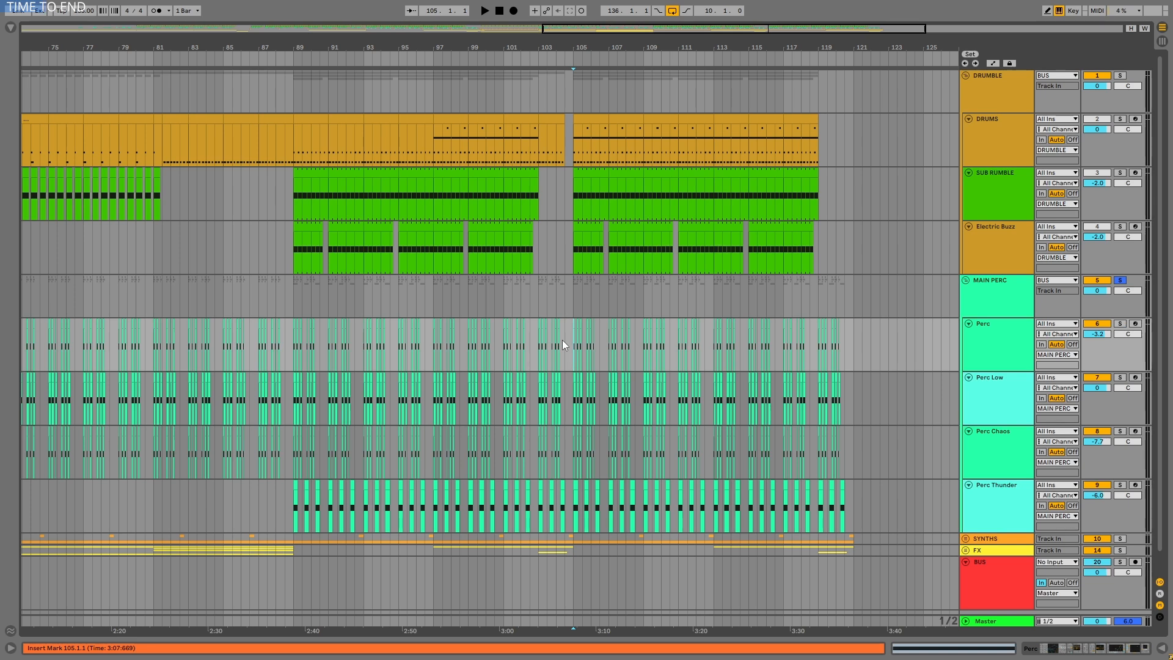
pyautogui.press('space')
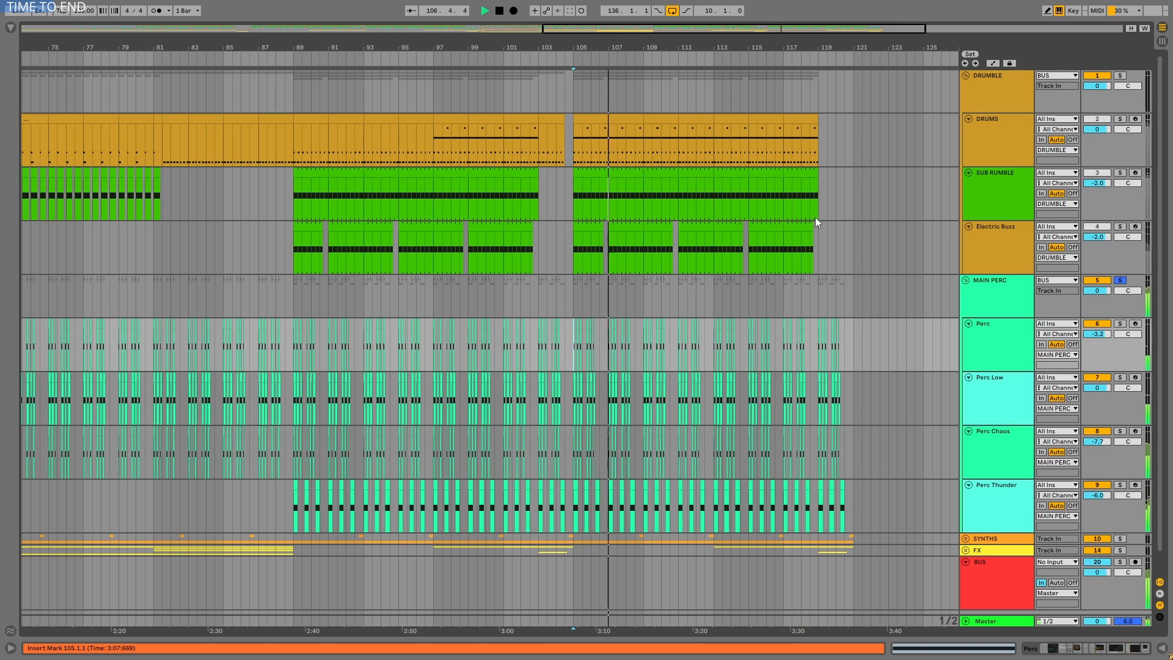
# Step: Compare the percussion in the full mix and alone by unsoloing and re-soloing MAIN PERC, and stop playback
pyautogui.click(1119, 280)
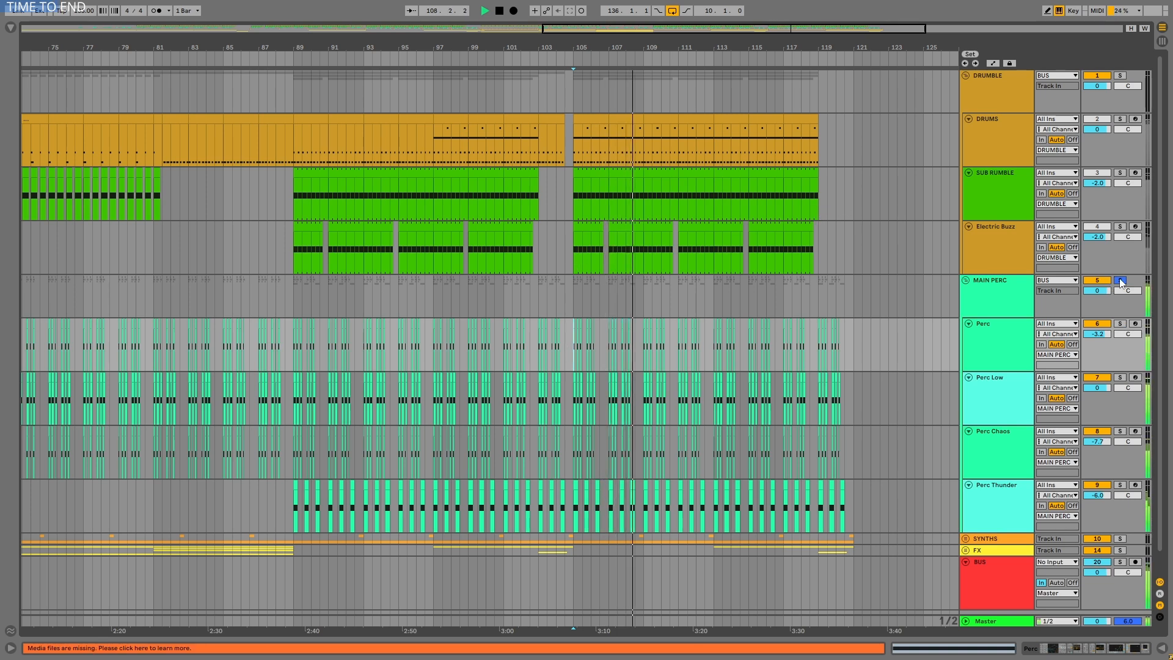
pyautogui.click(1005, 302)
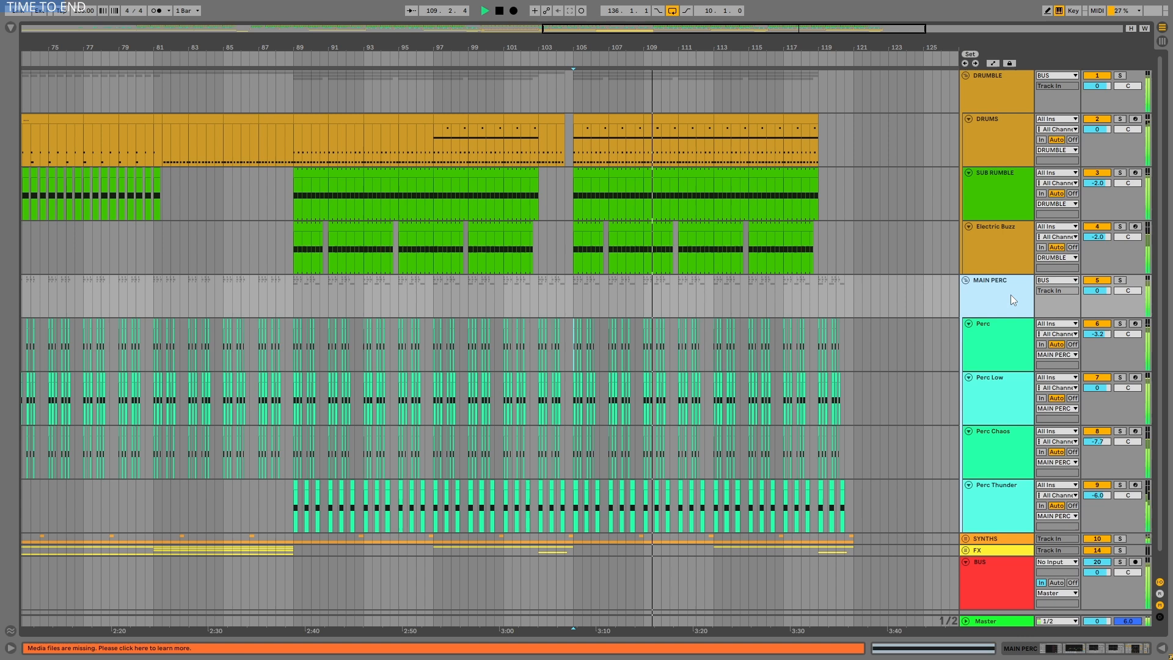
pyautogui.click(1119, 280)
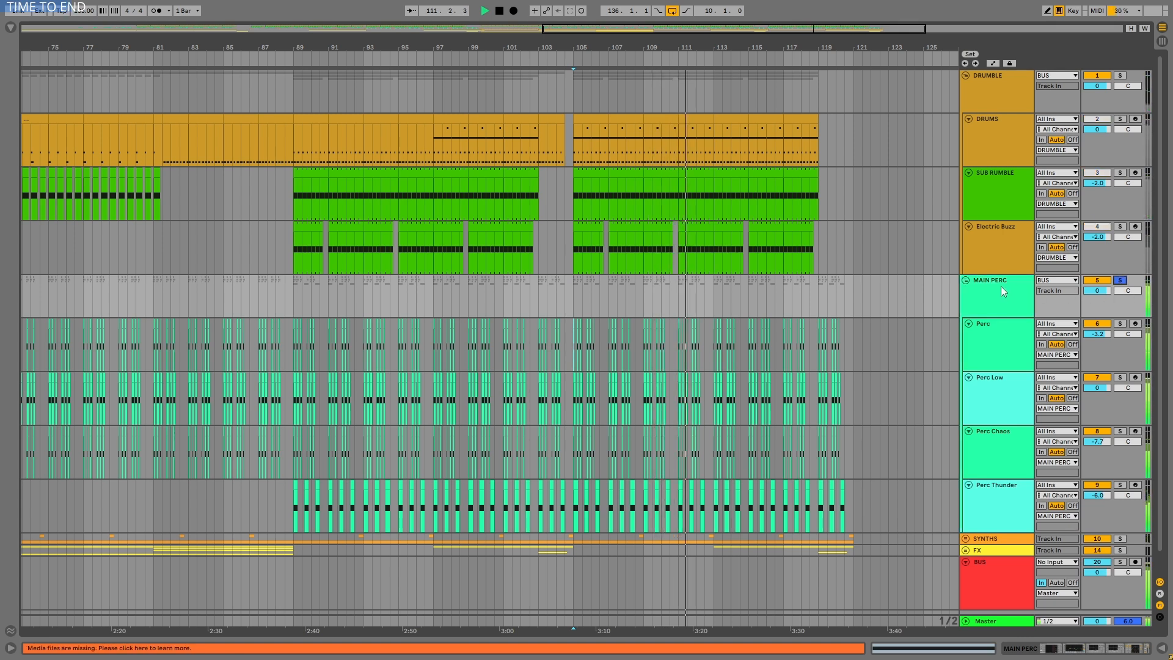
pyautogui.press('space')
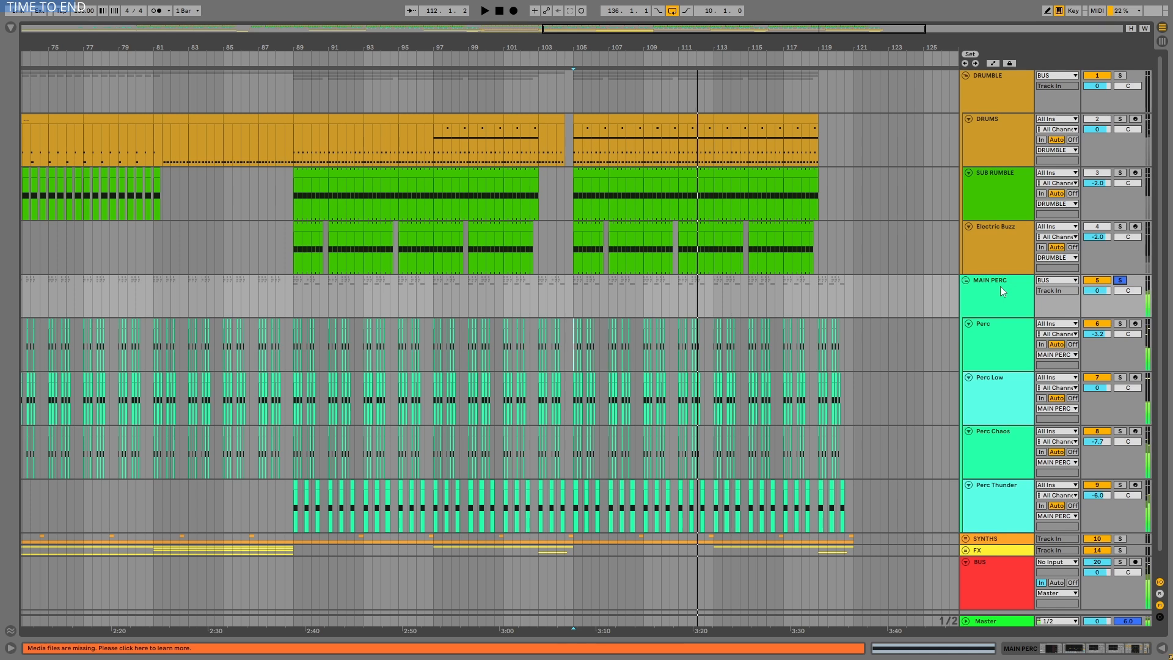
# Step: Show the Perc Low device chain and solo the Perc and Perc Low tracks together
pyautogui.click(1120, 226)
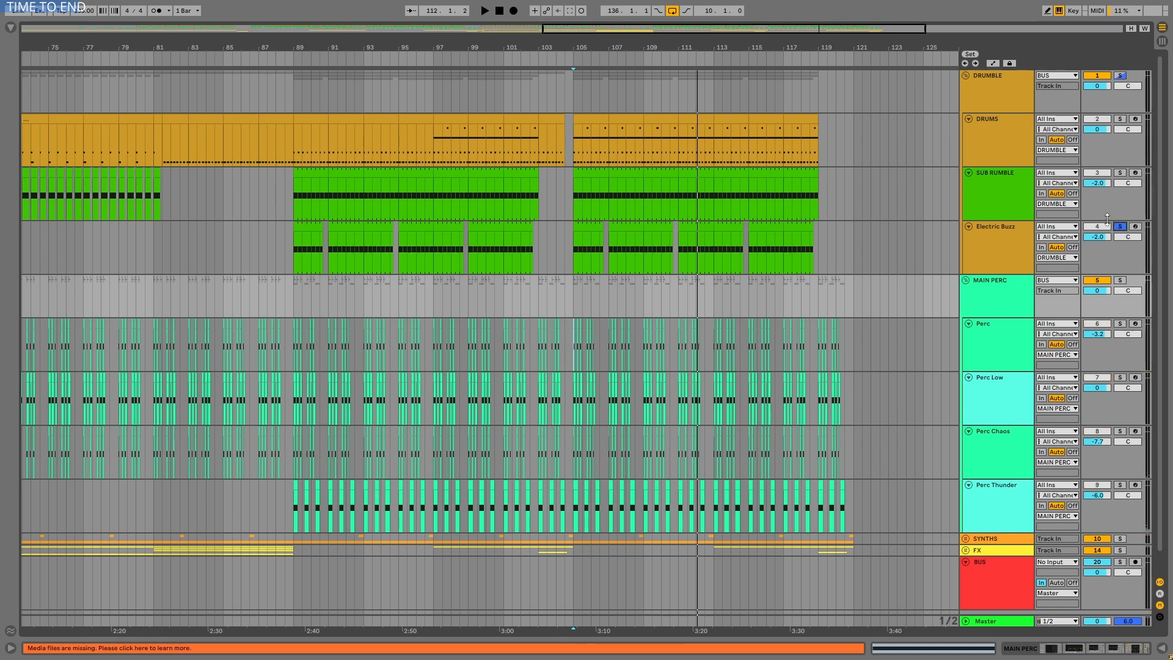
pyautogui.click(1014, 388)
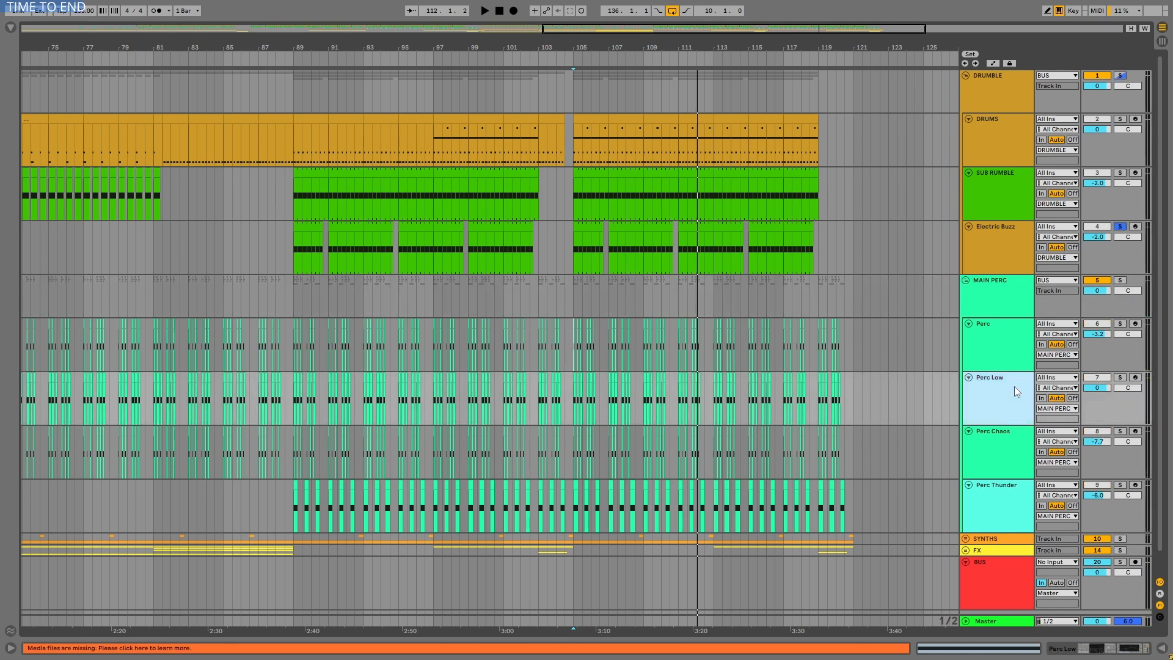
pyautogui.doubleClick(1014, 386)
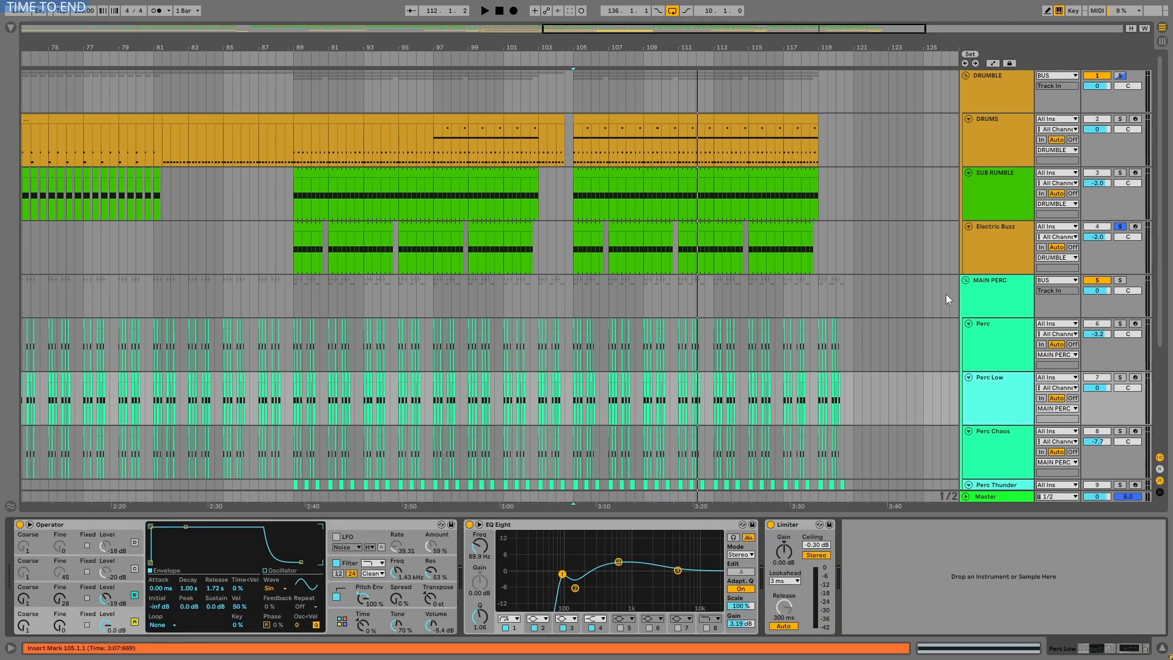
pyautogui.scroll(-3, 1018, 361)
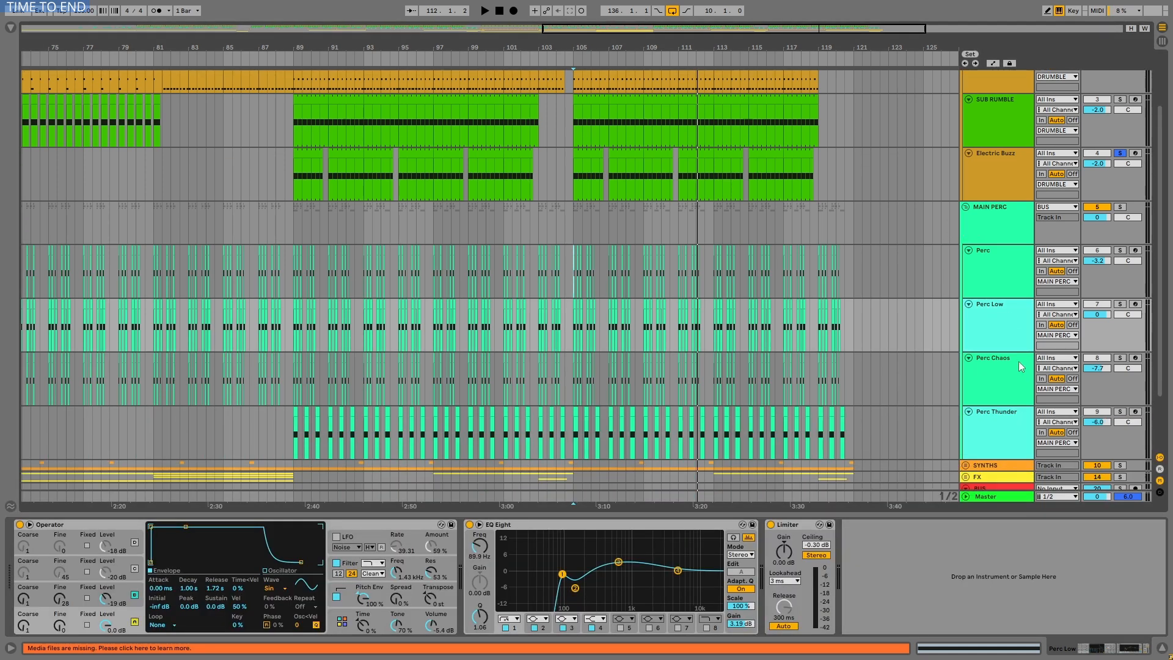
pyautogui.click(1120, 250)
pyautogui.keyDown('ctrl'); pyautogui.click(1120, 305); pyautogui.keyUp('ctrl')
# Step: Listen to the soloed Perc and Perc Low pattern from 105.1.1 in a close-up of the timeline
pyautogui.click(581, 279)
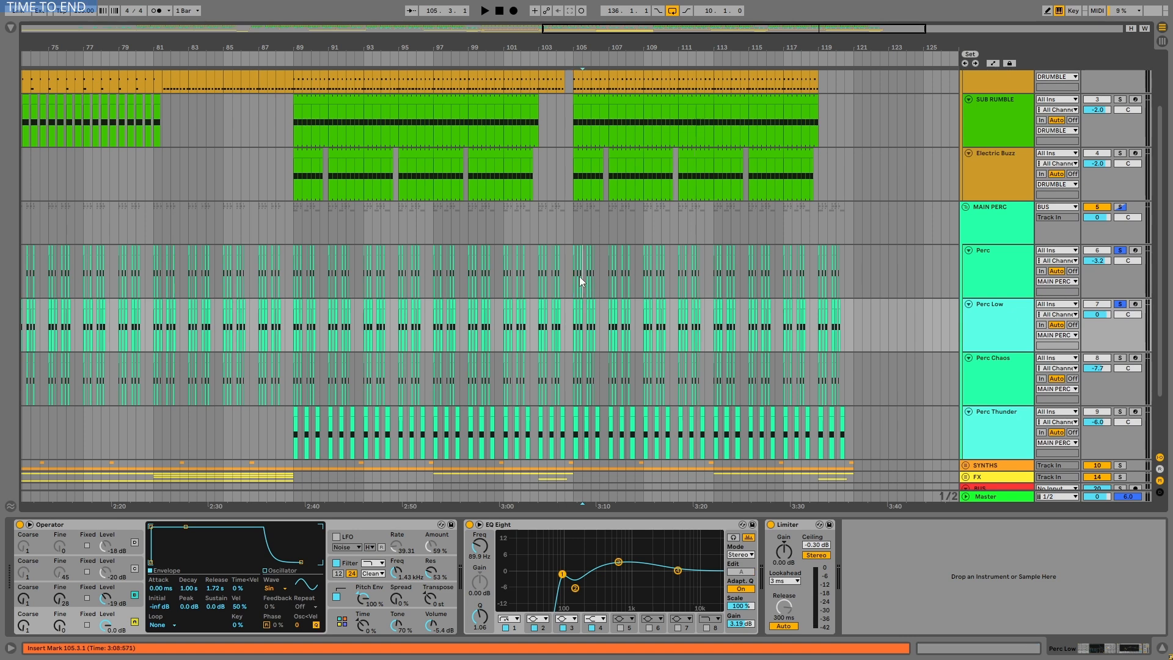
pyautogui.moveTo(574, 47); pyautogui.dragTo(570, 148)
pyautogui.click(572, 267)
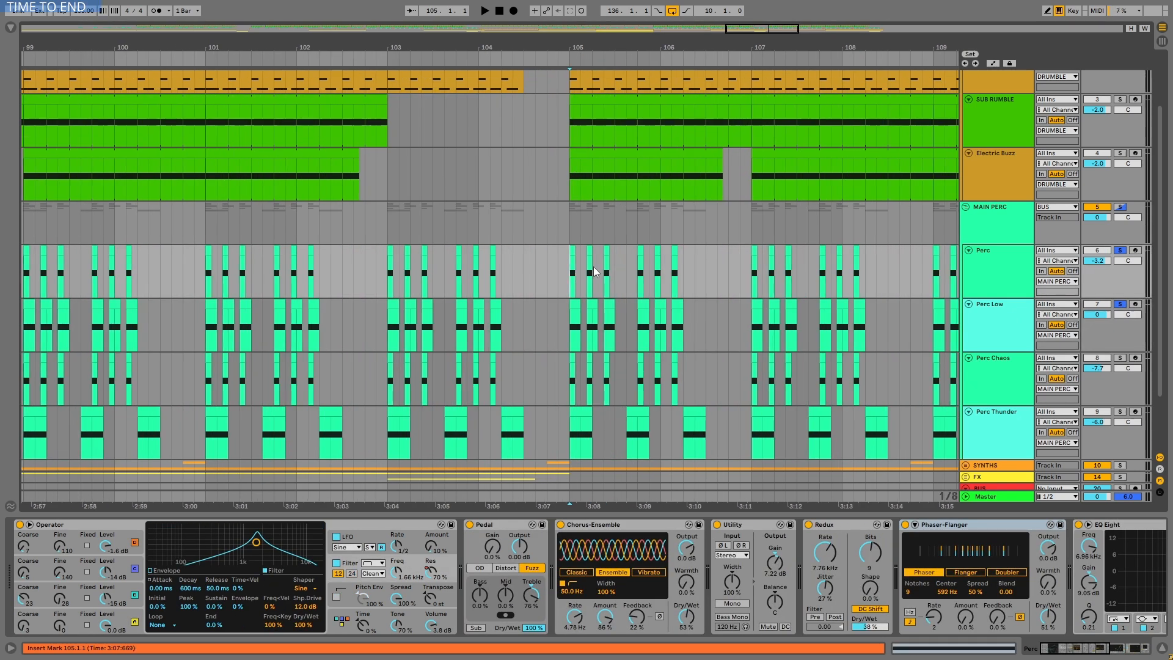
pyautogui.press('space')
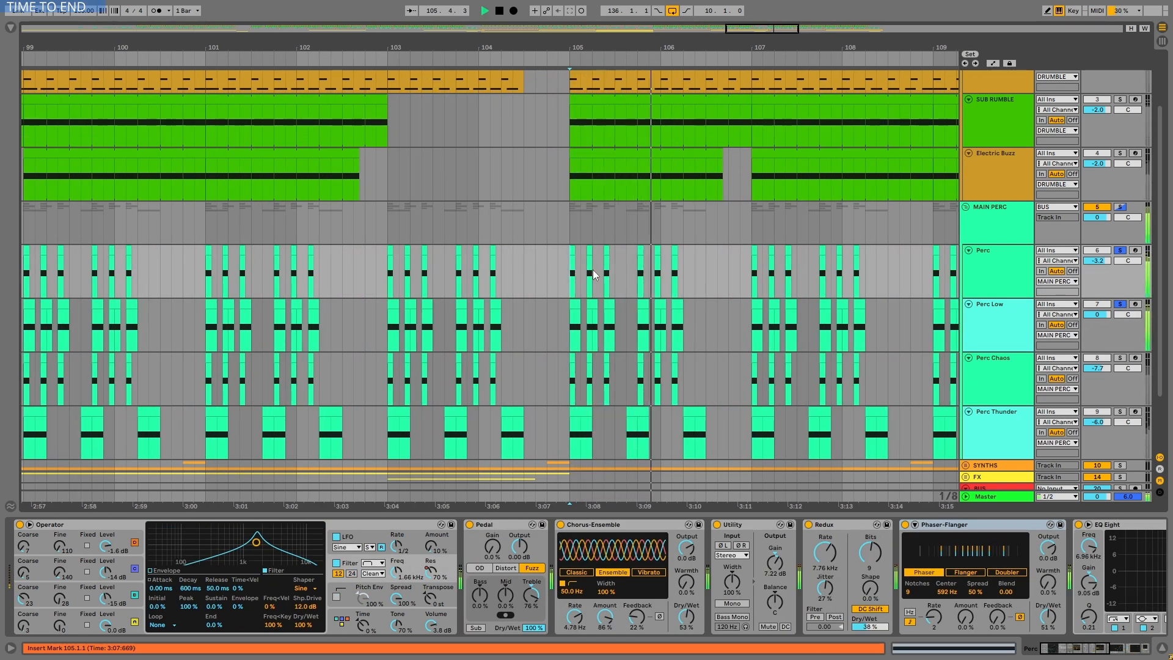
pyautogui.press('space')
# Step: Turn off the Delay in the MAIN PERC device chain and play the soloed Perc and Perc Low again
pyautogui.click(1011, 223)
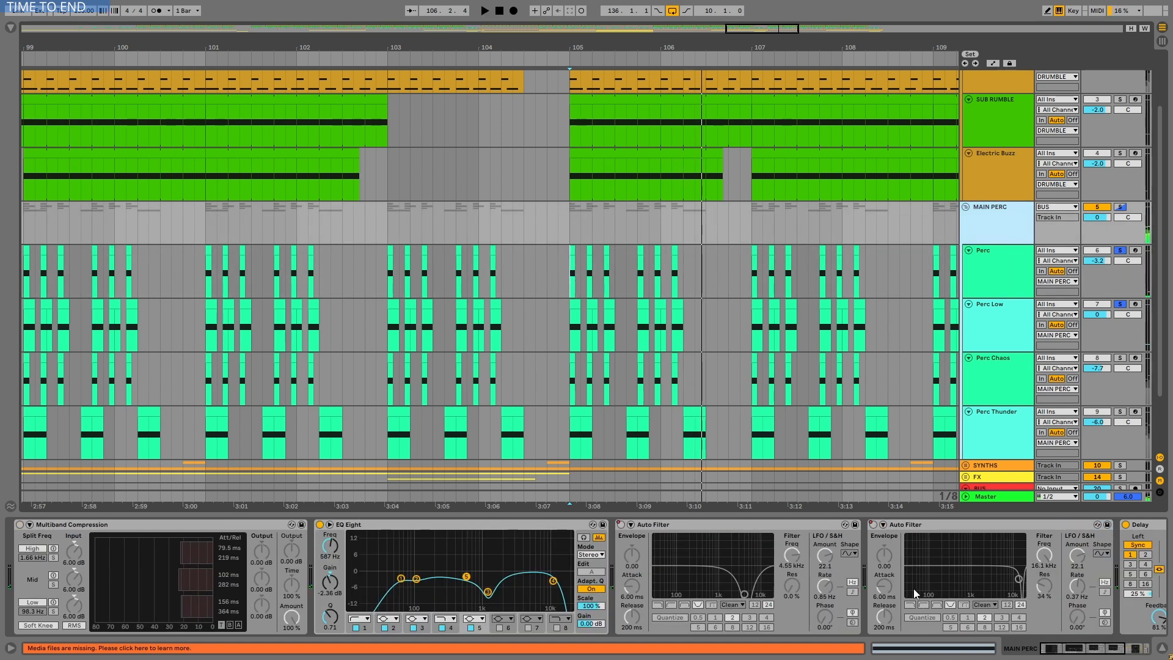
pyautogui.moveTo(1048, 649); pyautogui.dragTo(1078, 657)
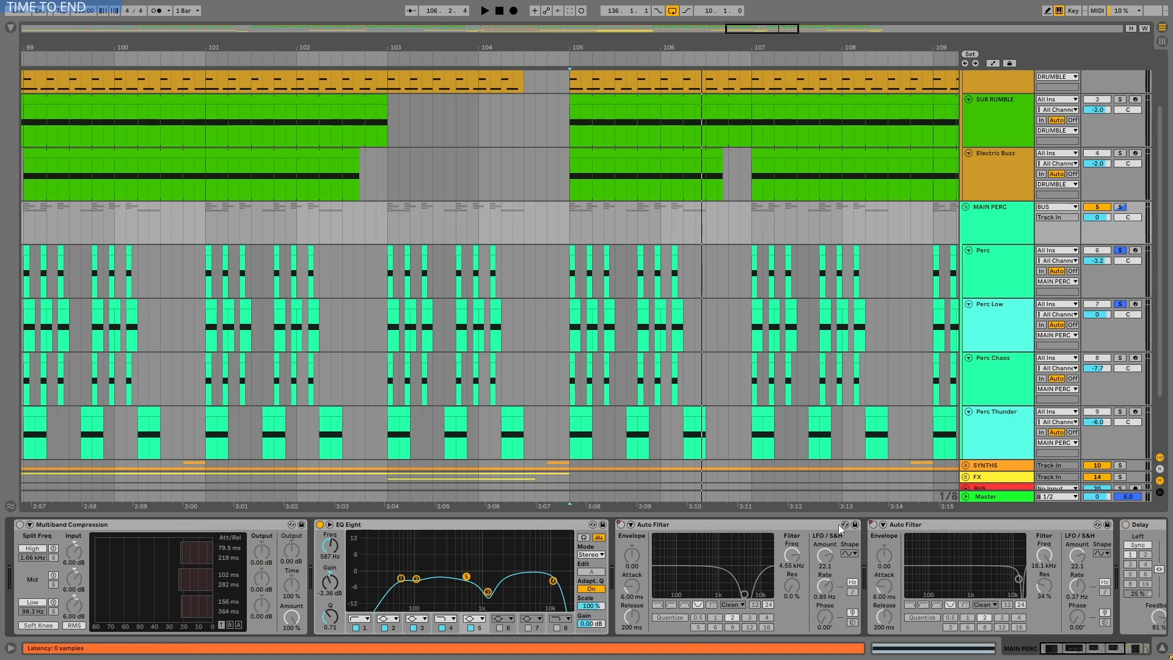
pyautogui.click(481, 542)
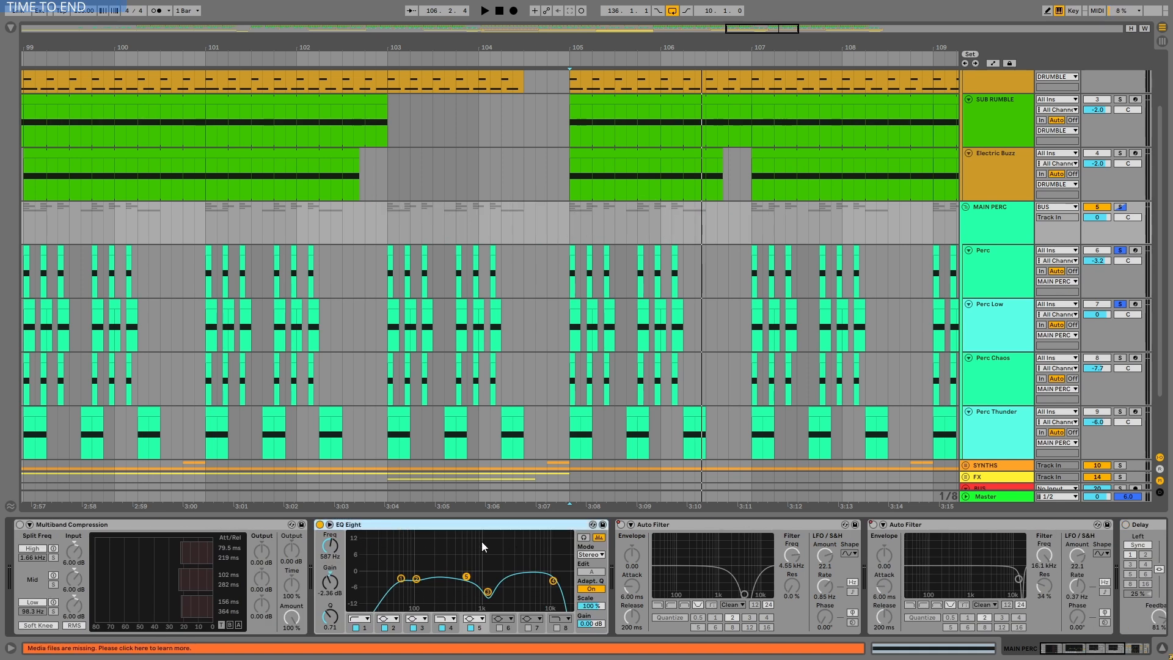
pyautogui.press('space')
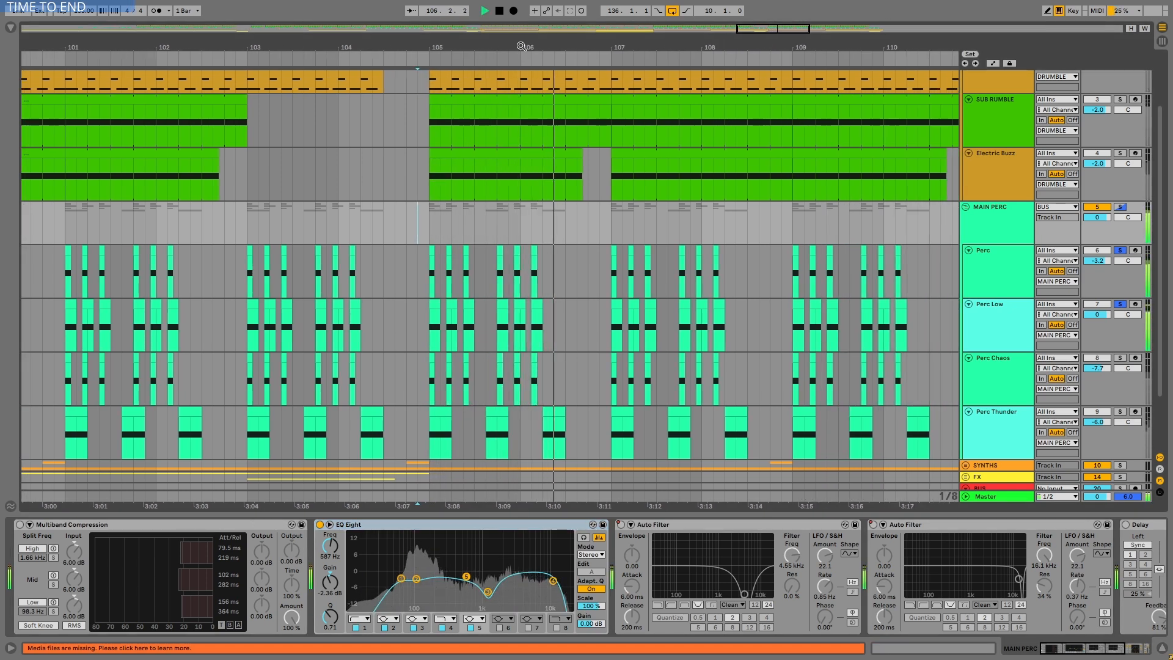
pyautogui.press('space')
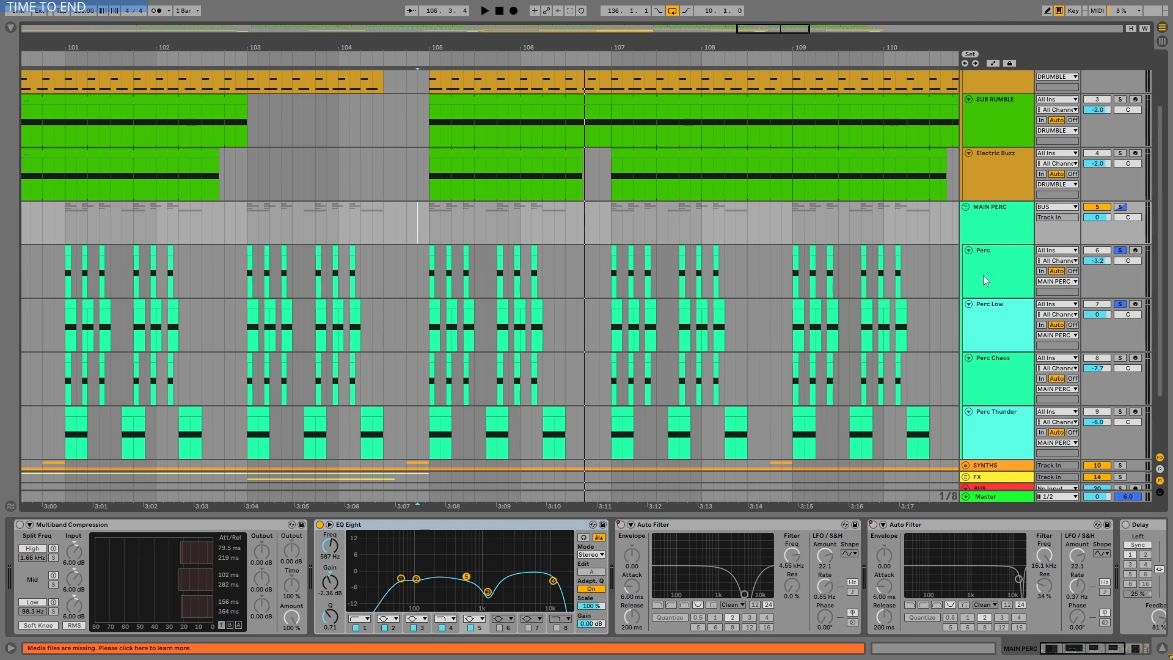
# Step: Solo only the Perc Low track and listen to it from 105.1.1
pyautogui.click(1002, 321)
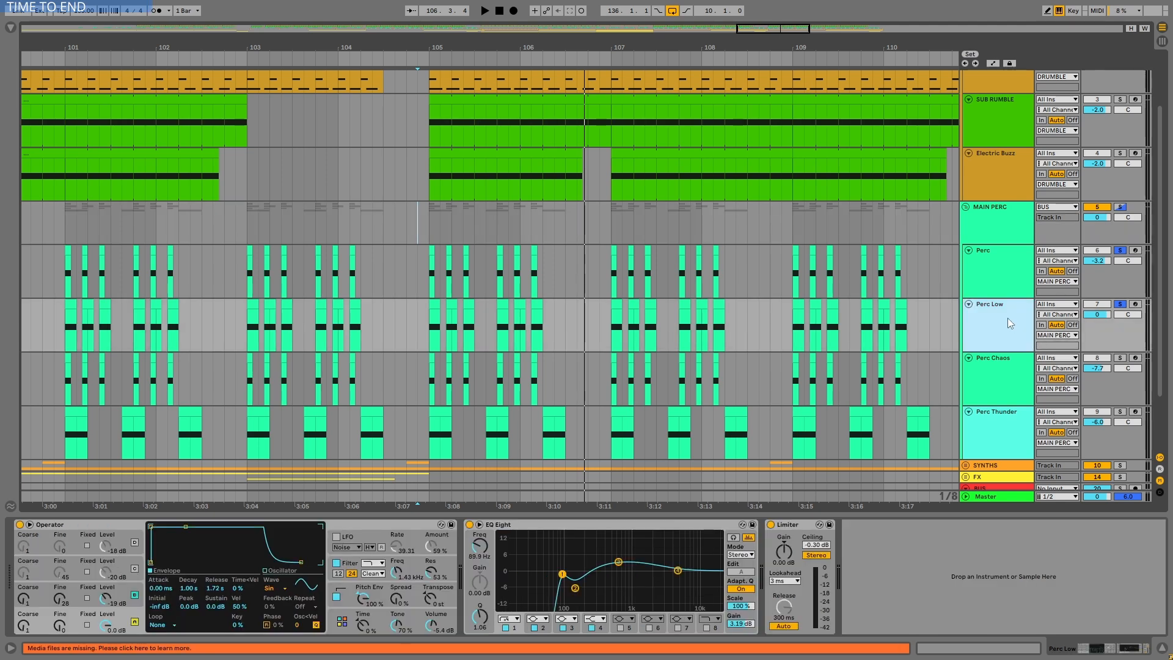
pyautogui.press('space')
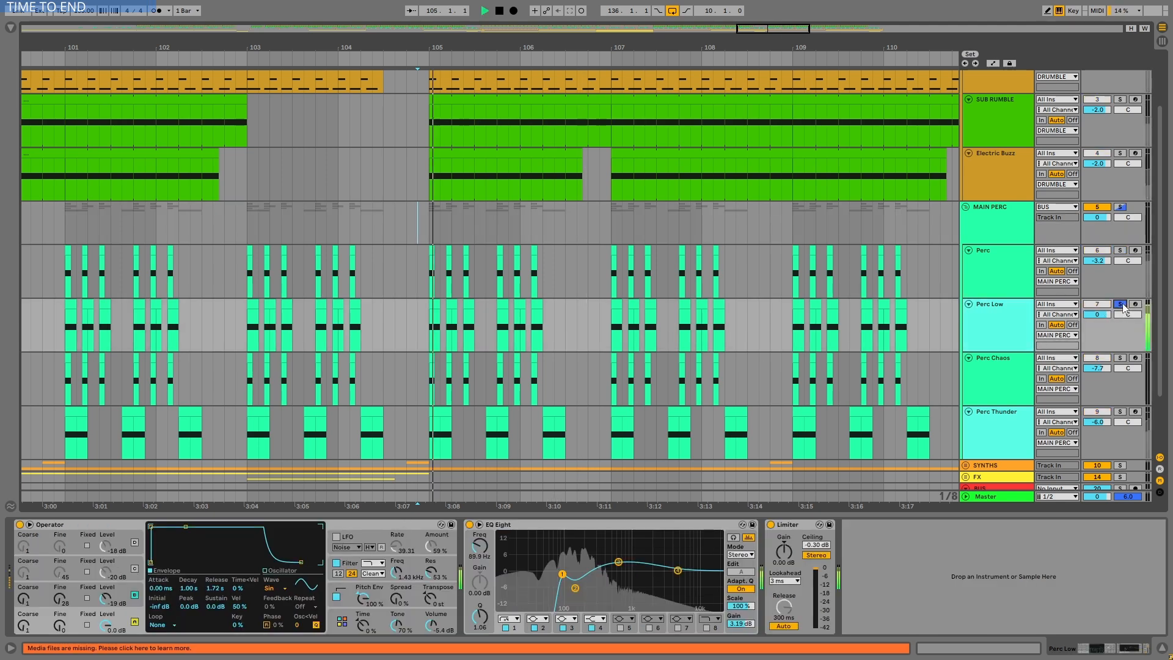
pyautogui.click(434, 331)
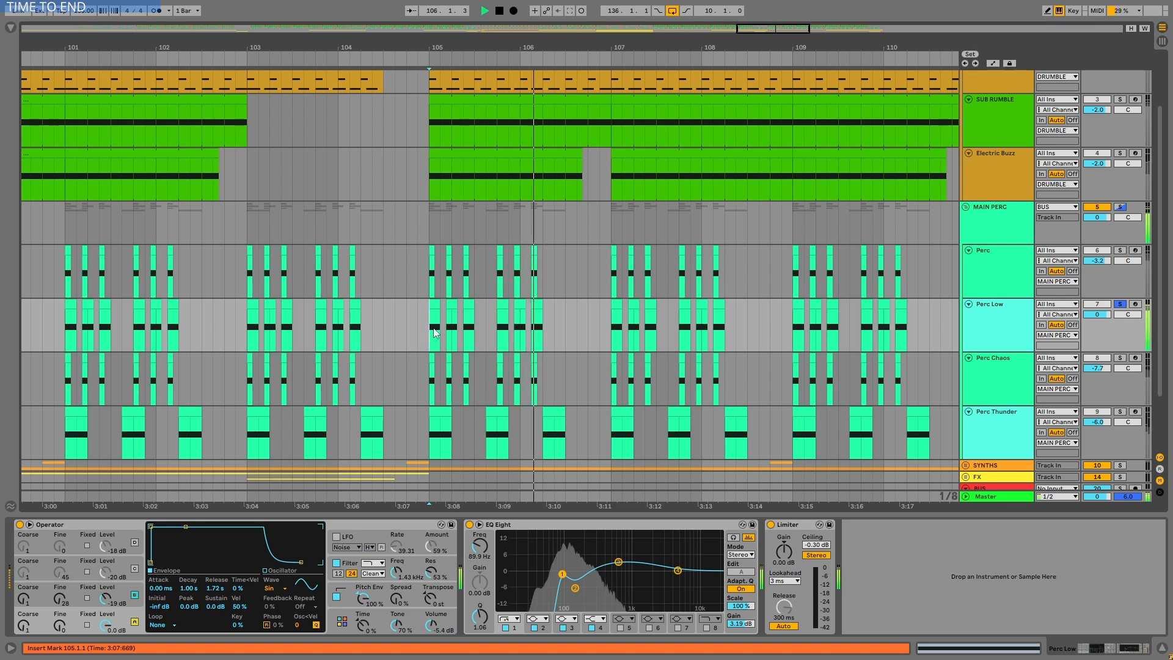
pyautogui.press('space')
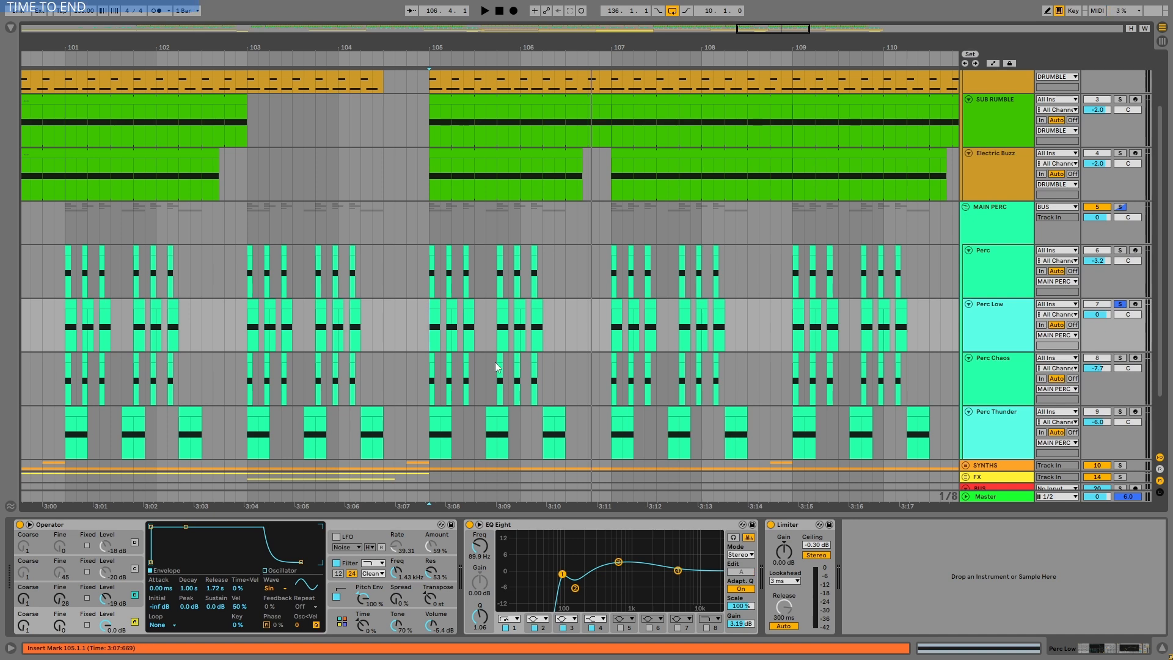
pyautogui.press('space')
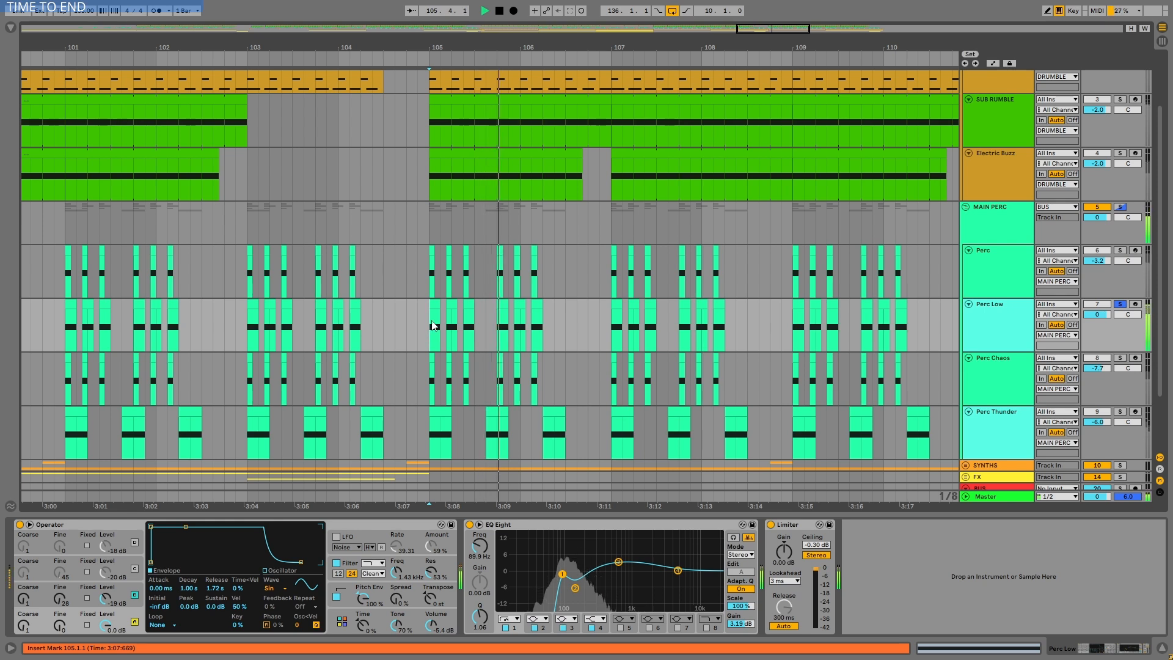
pyautogui.press('space')
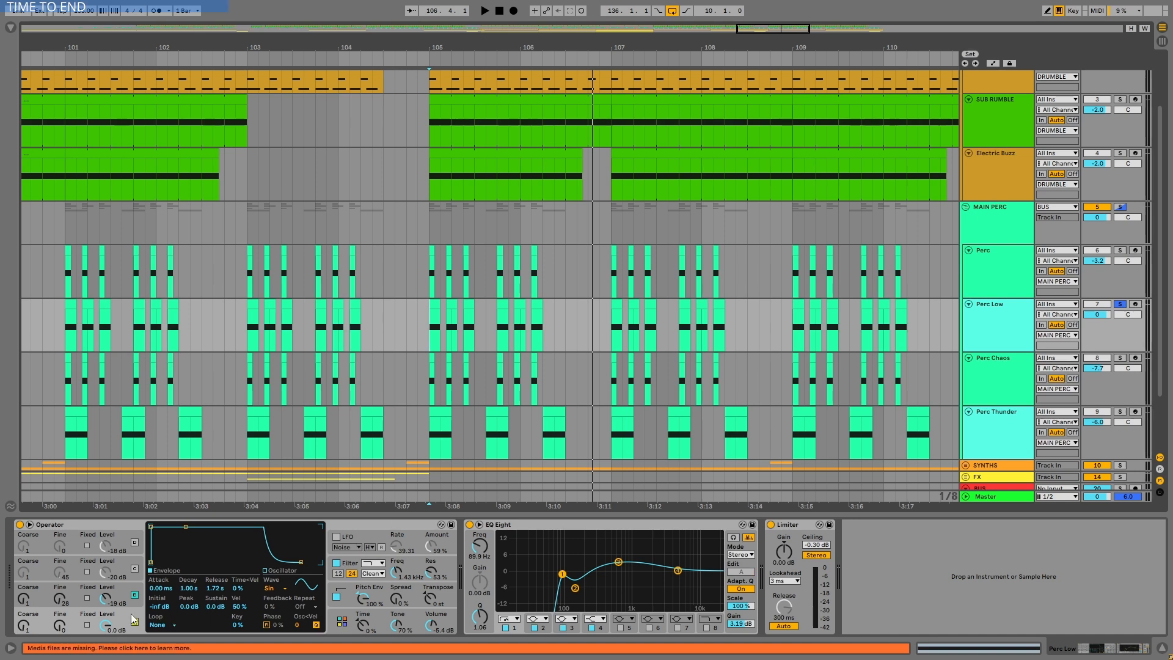
# Step: Set oscillator A's release to 1.66 s in Perc Low's Operator and show oscillator B's envelope
pyautogui.click(301, 562)
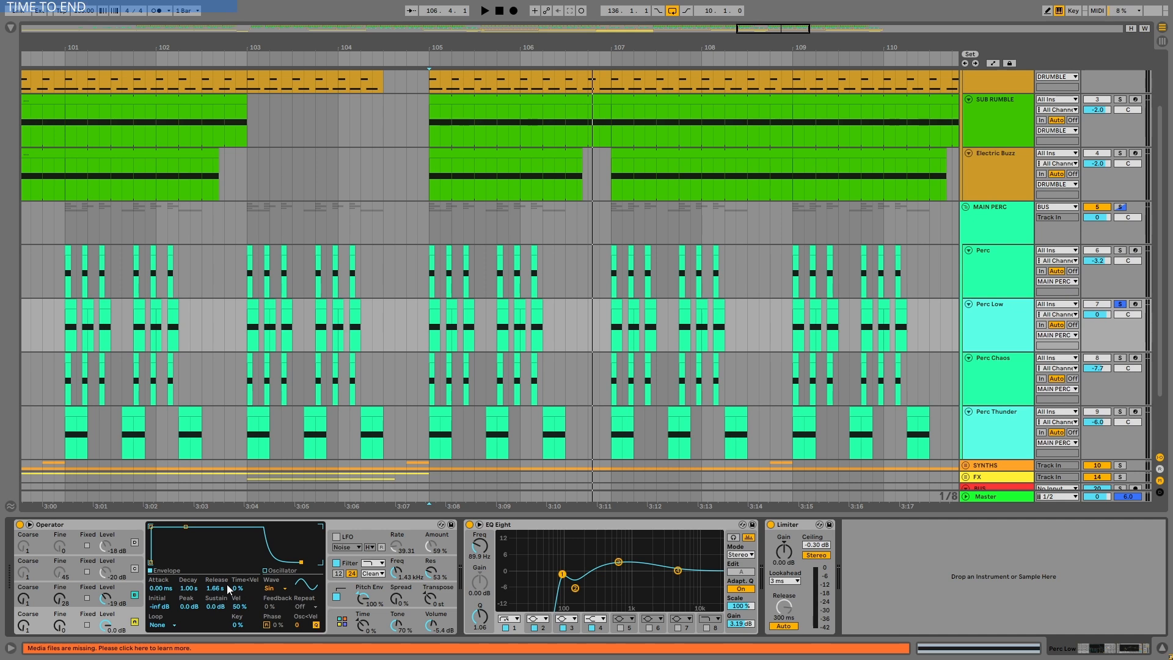
pyautogui.click(125, 596)
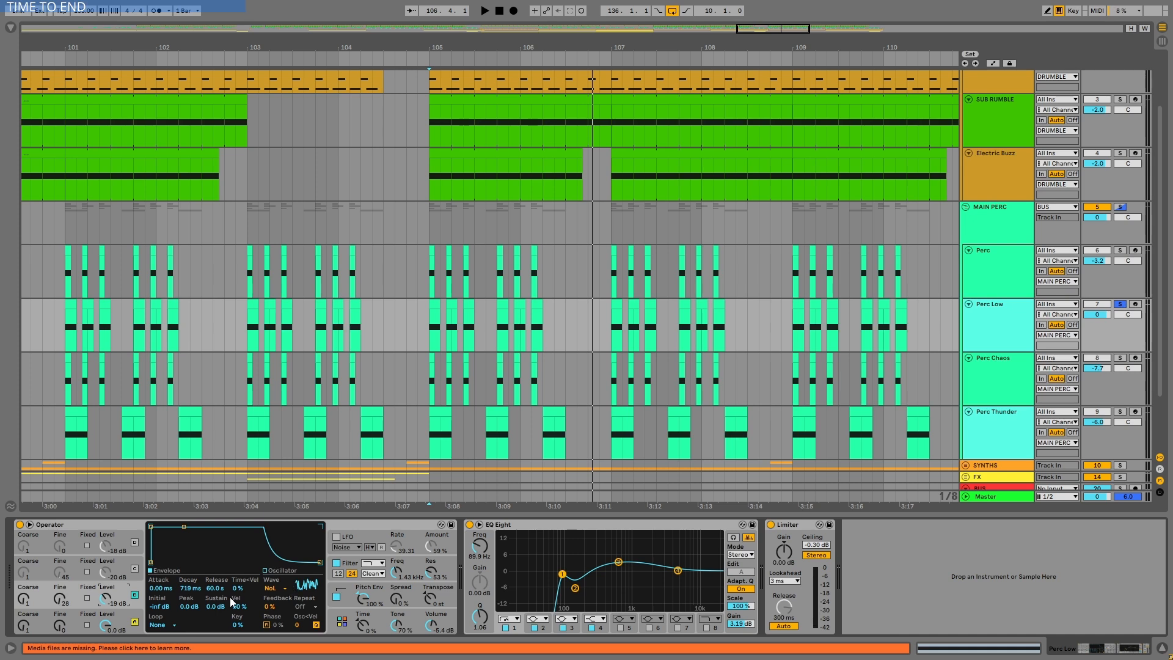
# Step: Compare the Perc Low sound with Operator's oscillator B switched off and on again, playing it each time
pyautogui.click(135, 595)
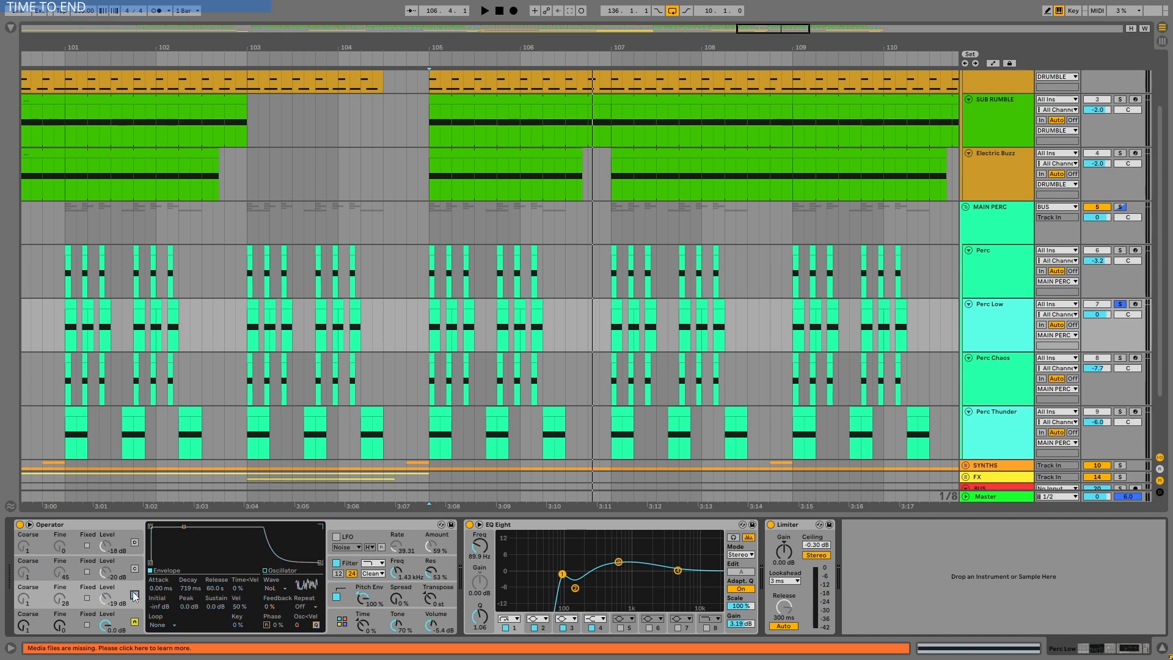
pyautogui.press('space')
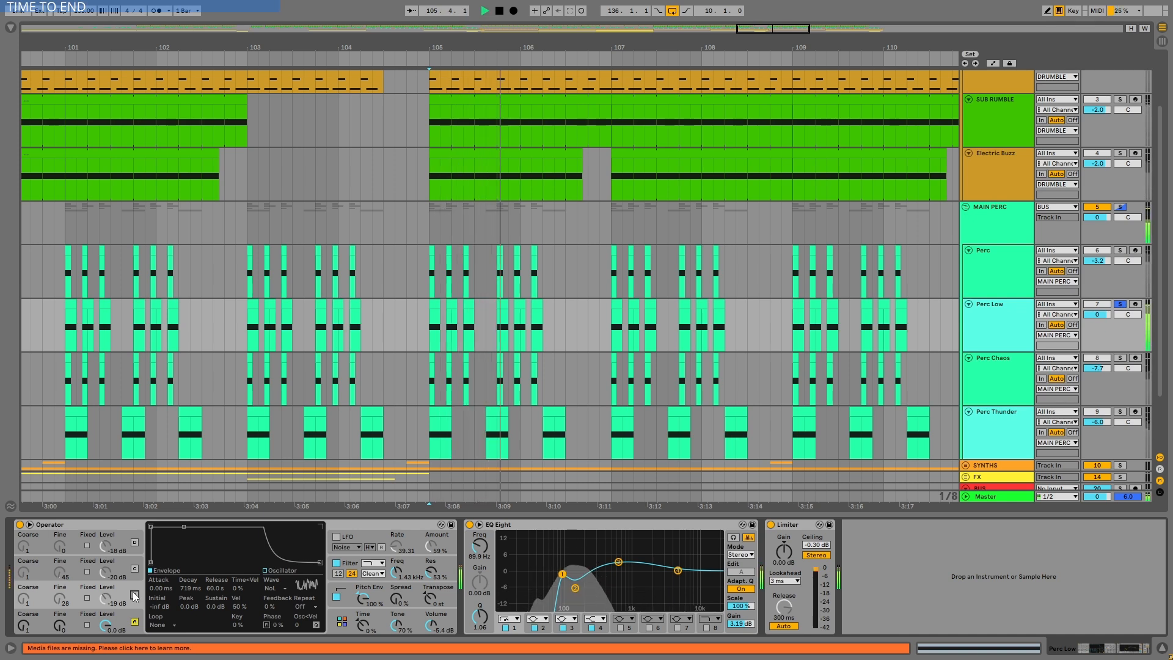
pyautogui.press('space')
pyautogui.click(135, 594)
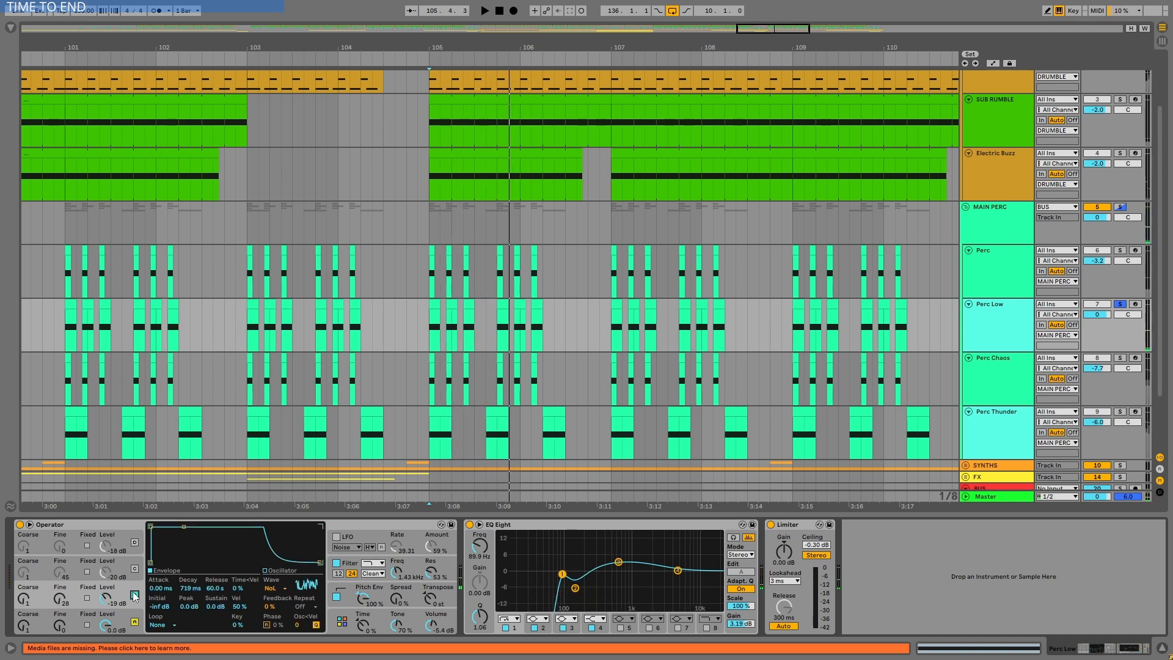
pyautogui.press('space')
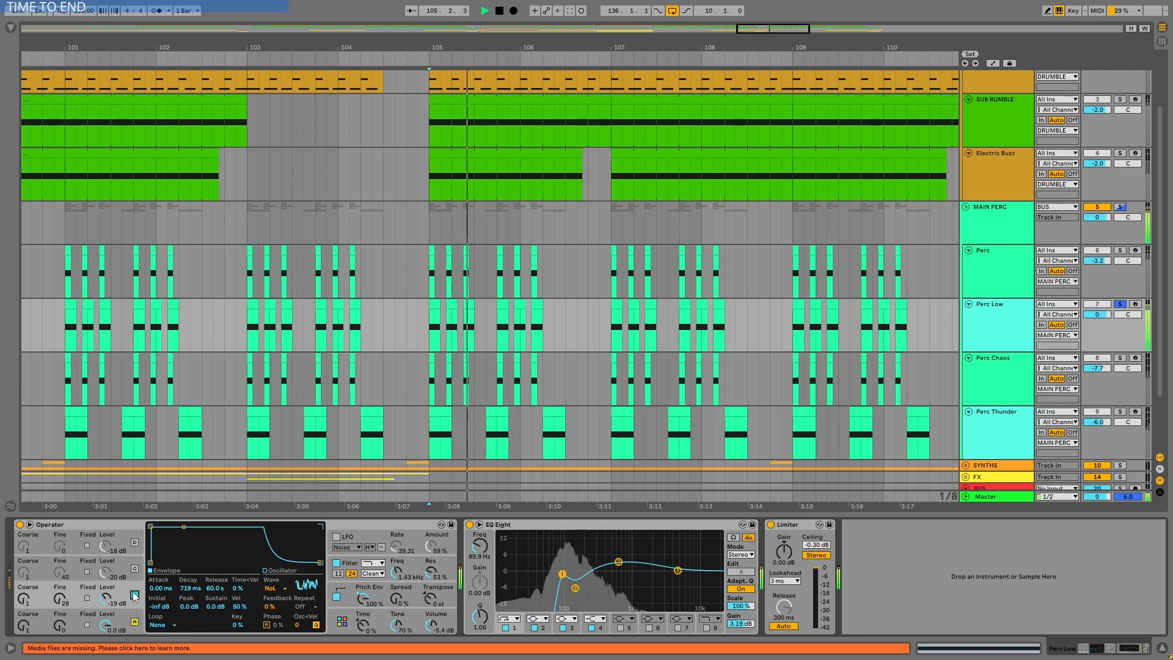
# Step: Compare the Perc Low sound with Operator's filter switched off and on again, playing it without the filter
pyautogui.press('space')
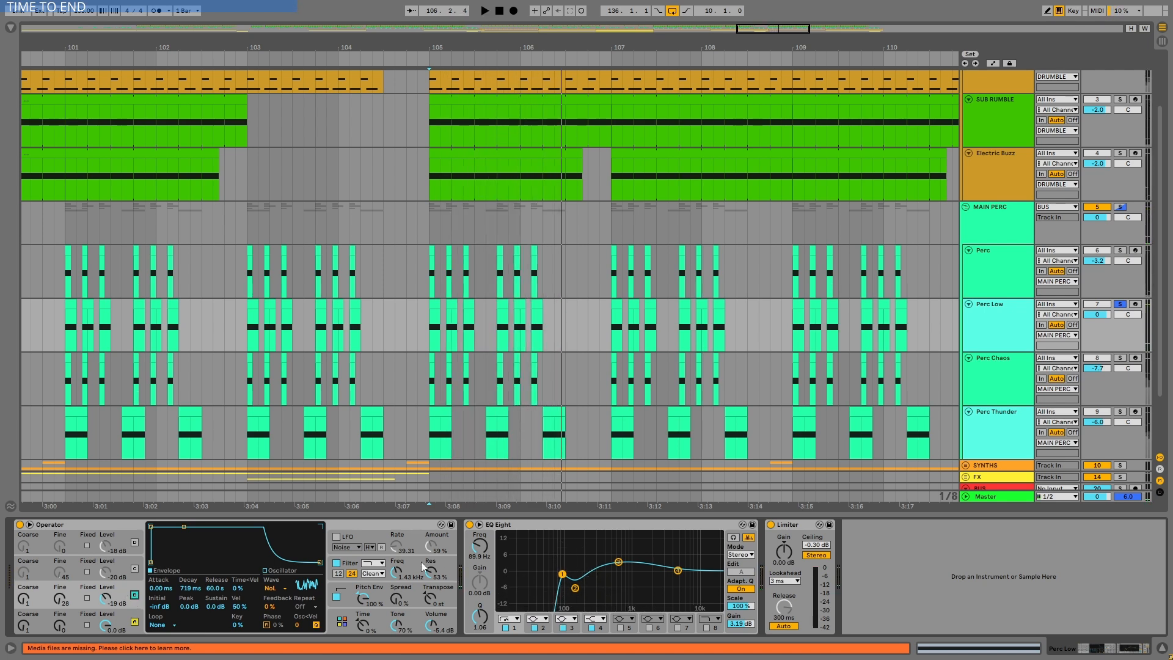
pyautogui.click(398, 557)
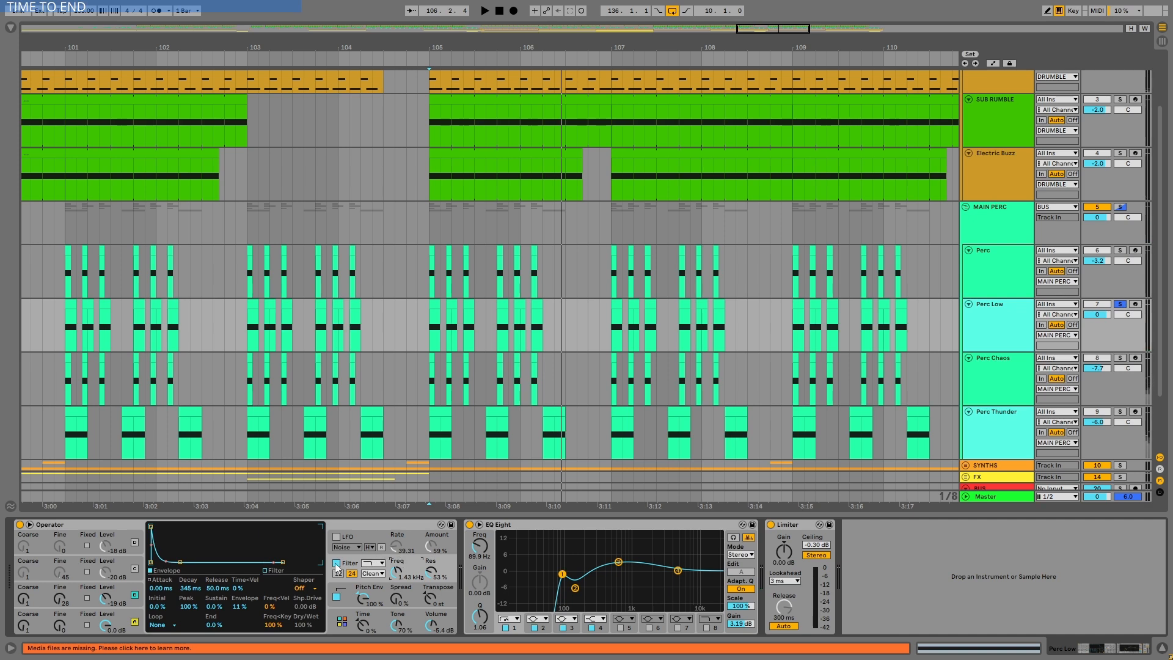
pyautogui.press('space')
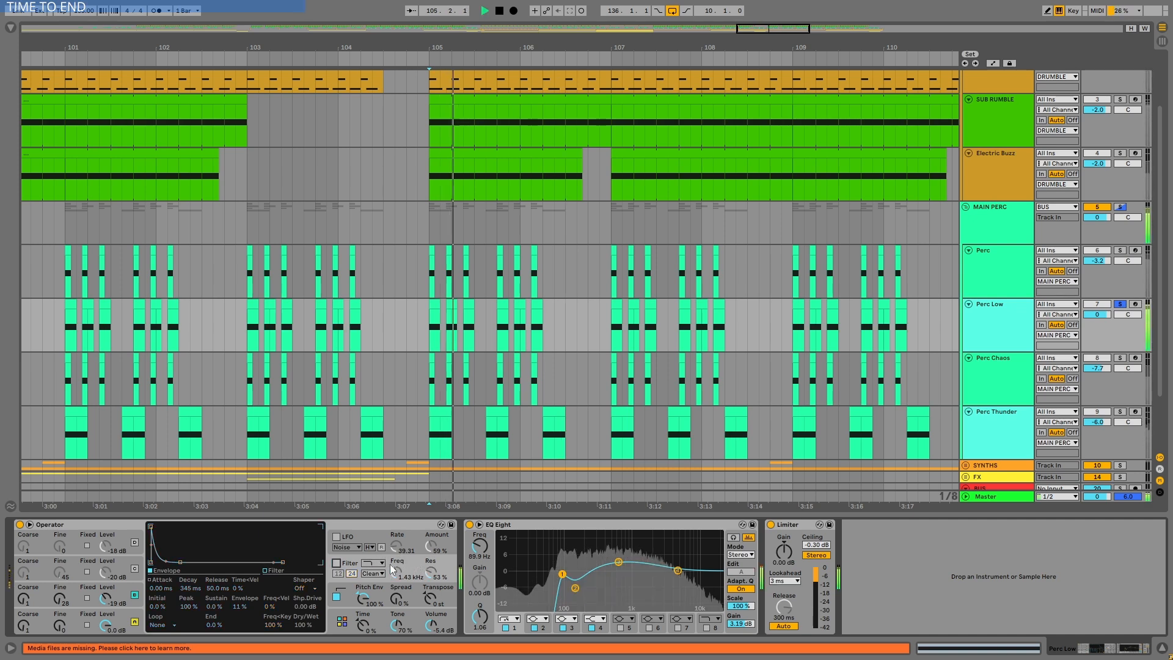
pyautogui.press('space')
pyautogui.click(337, 563)
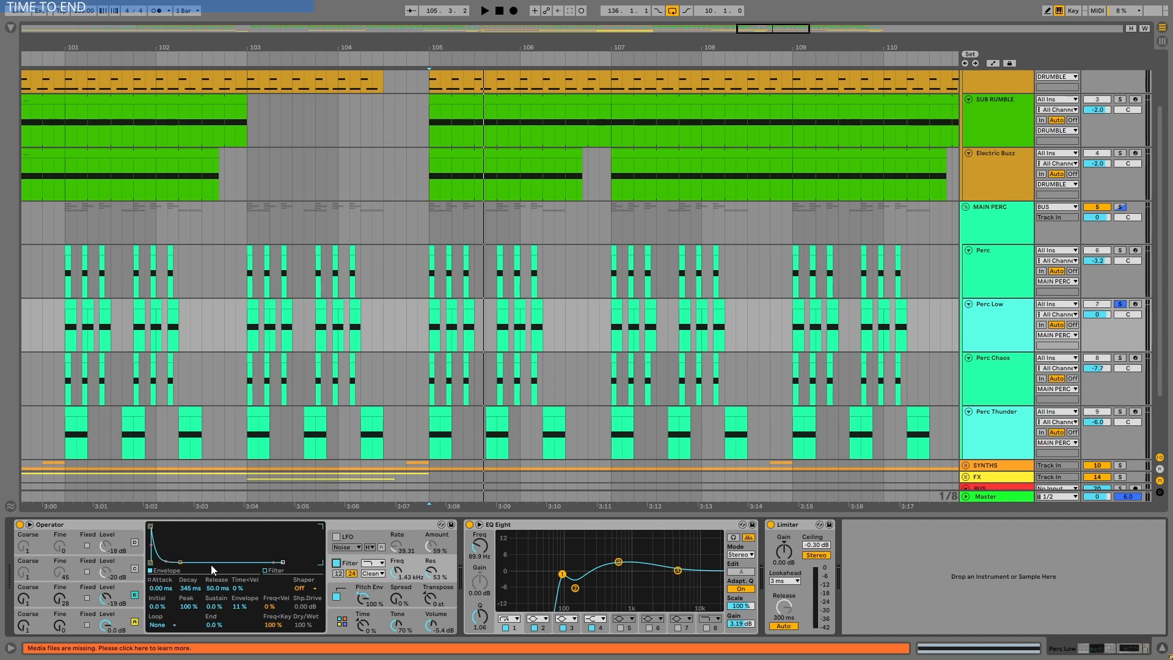
# Step: Try a filter envelope amount of 28 % in Perc Low's Operator, comparing the sound by playback, and undo the change
pyautogui.doubleClick(241, 608)
pyautogui.press('space')
pyautogui.press('space')
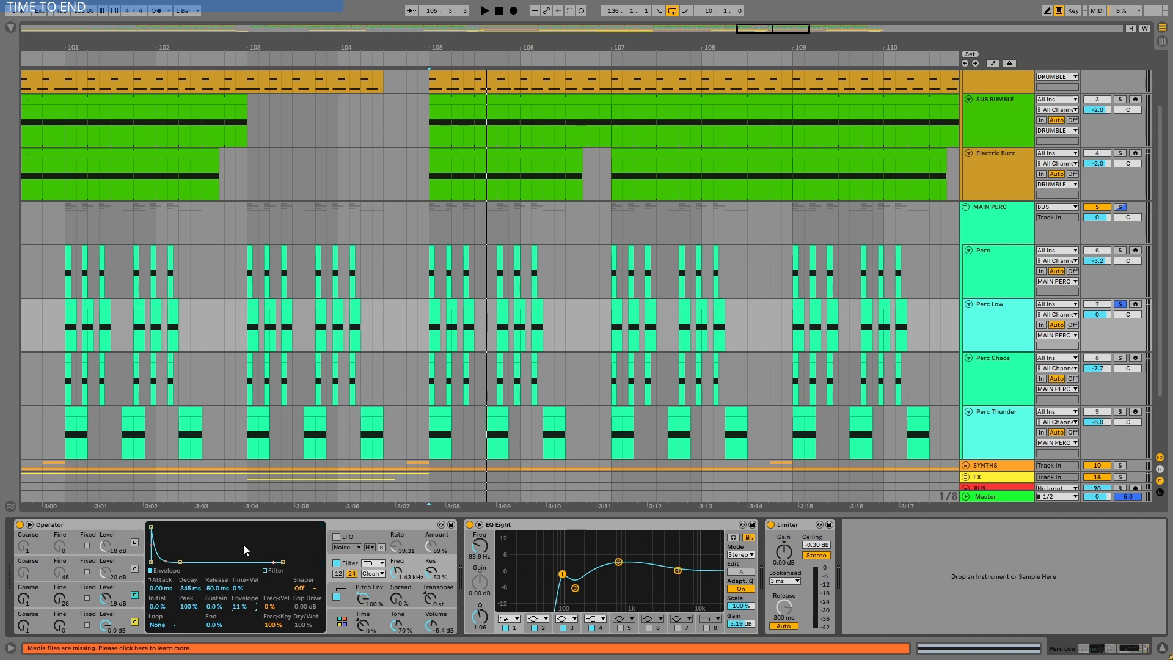
pyautogui.press('space')
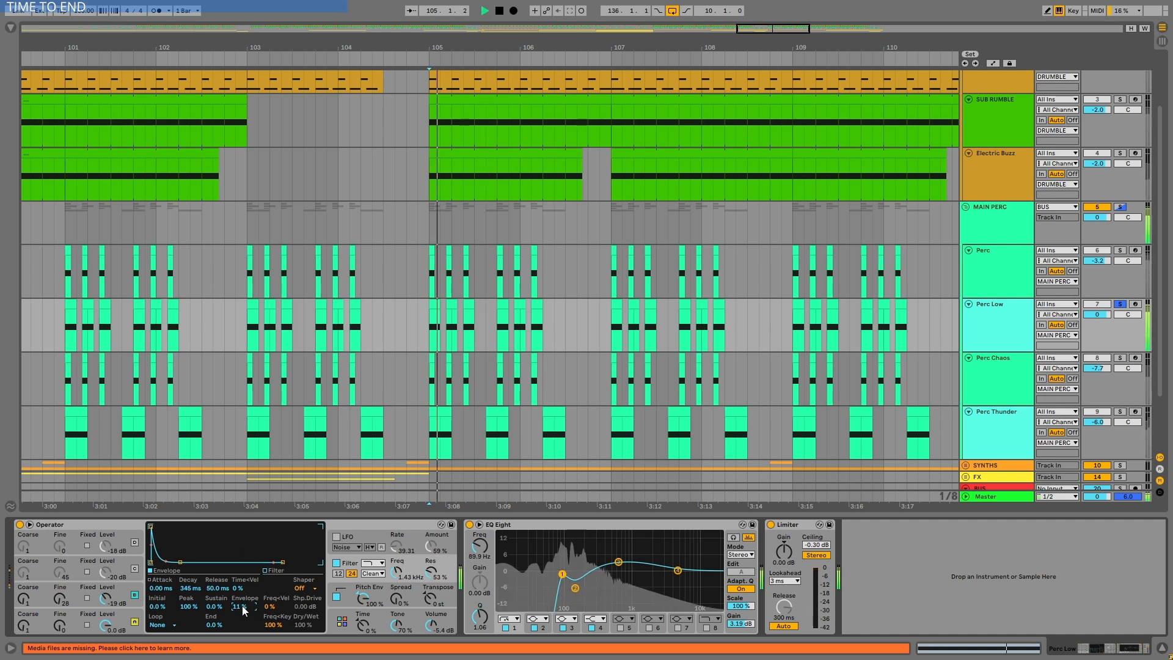
pyautogui.moveTo(243, 610); pyautogui.dragTo(242, 601)
pyautogui.press('space')
pyautogui.press('space')
pyautogui.press('space')
pyautogui.press('space')
pyautogui.press('space')
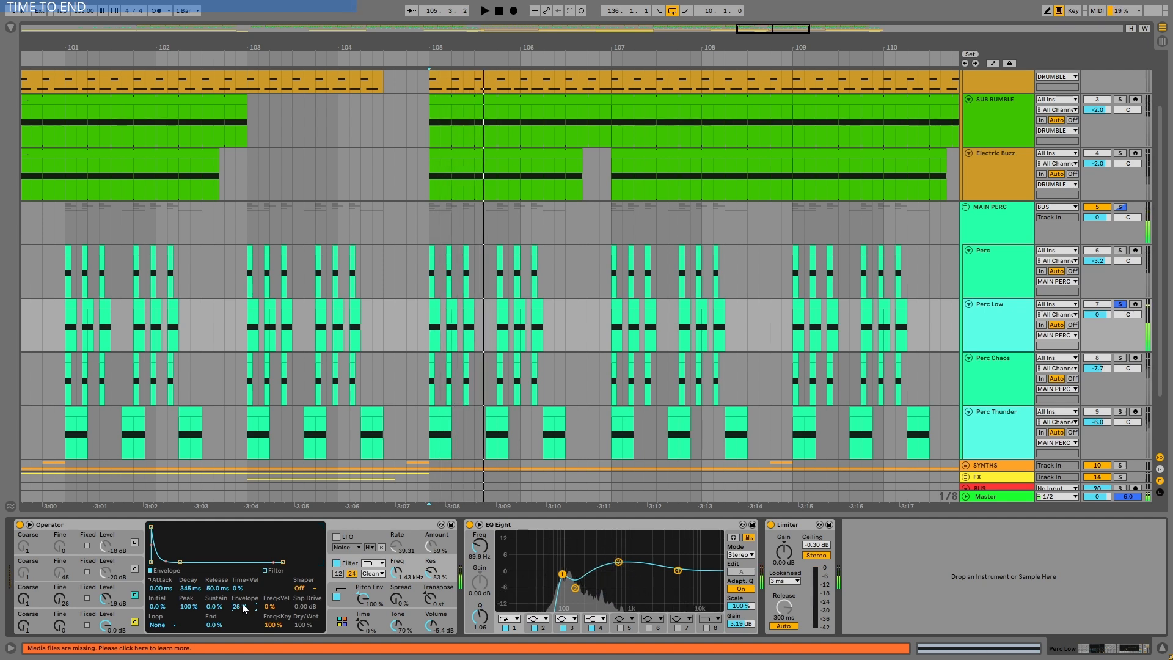
pyautogui.hotkey('ctrl', 'z')
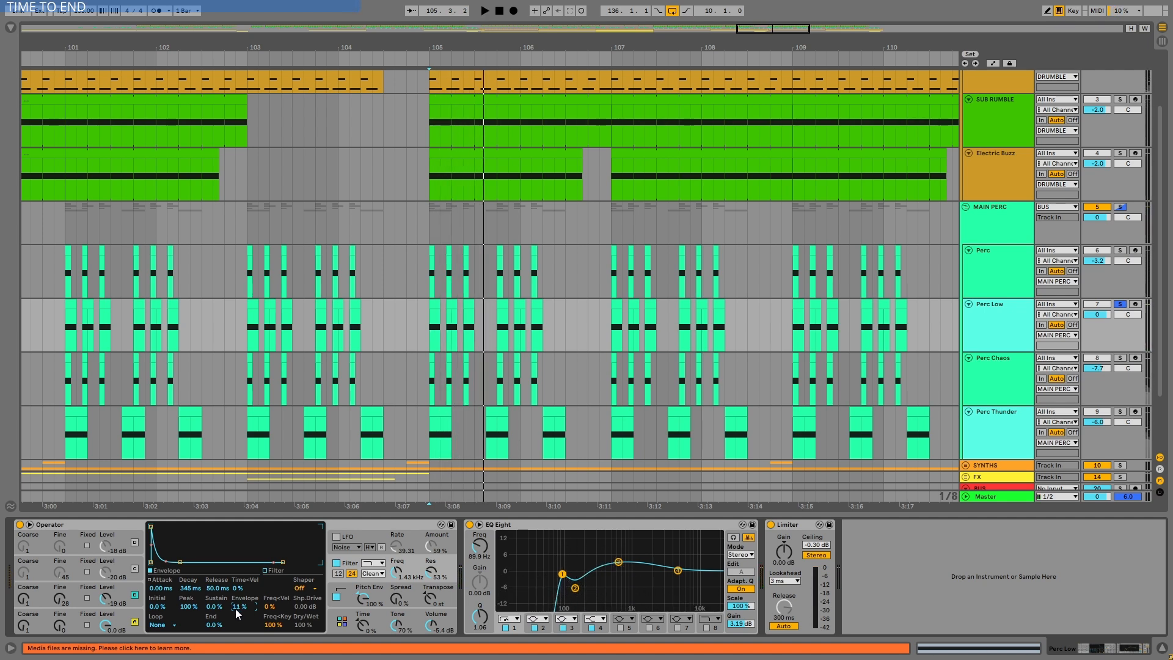
# Step: Show the pitch envelope settings in Perc Low's Operator and listen to the track
pyautogui.click(336, 597)
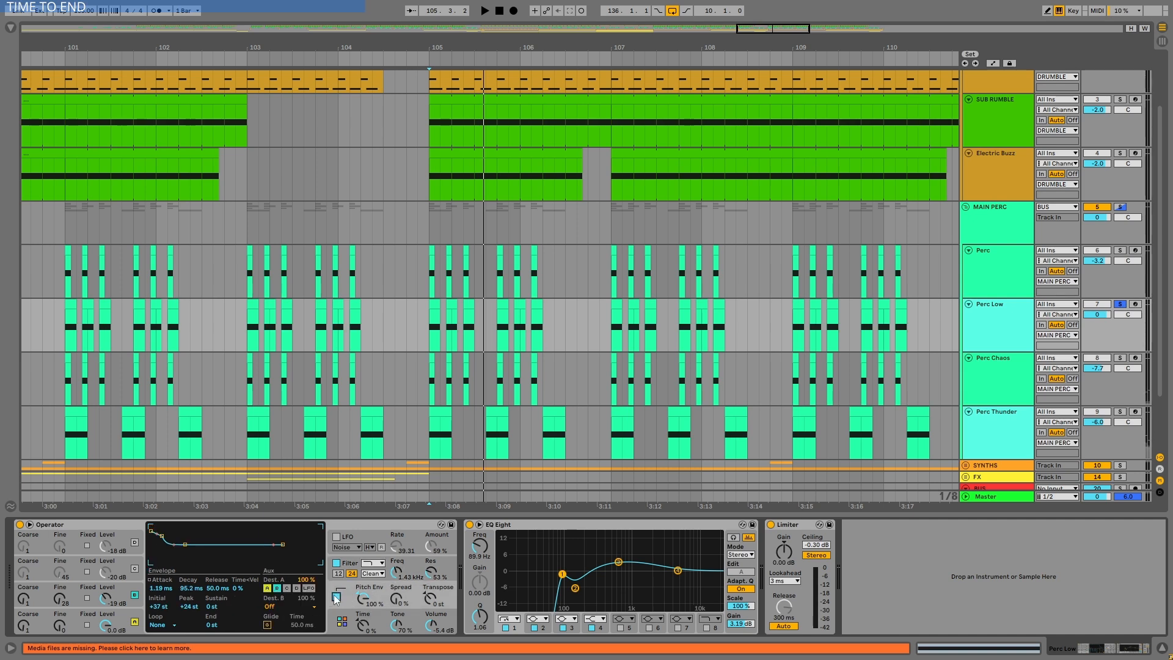
pyautogui.press('space')
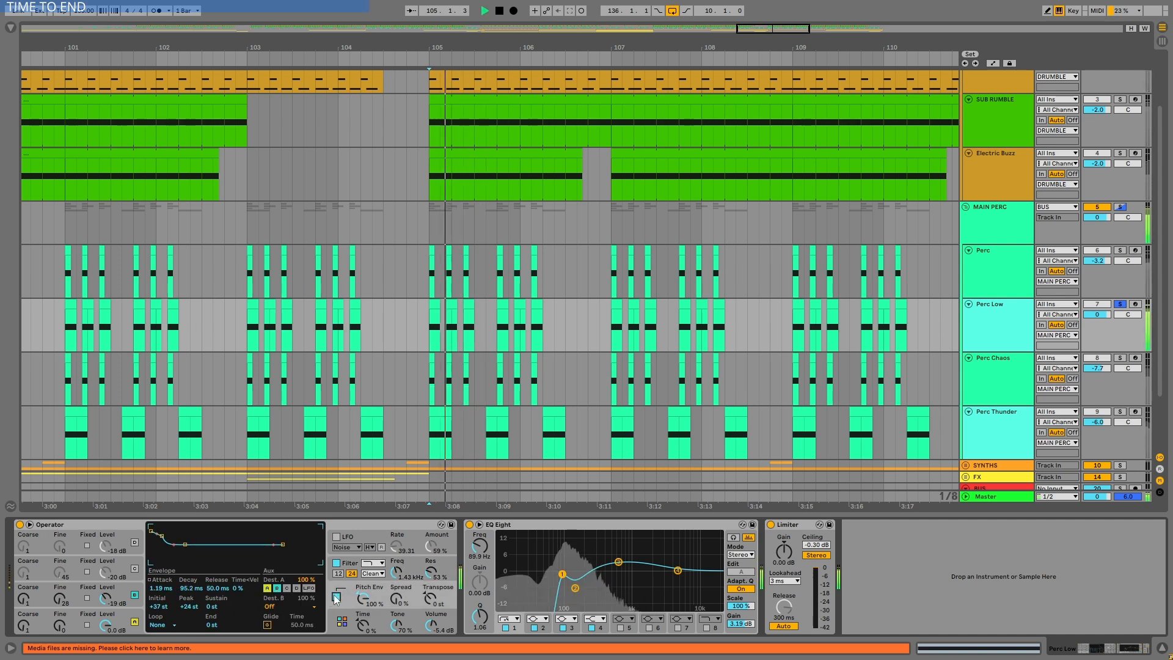
pyautogui.press('space')
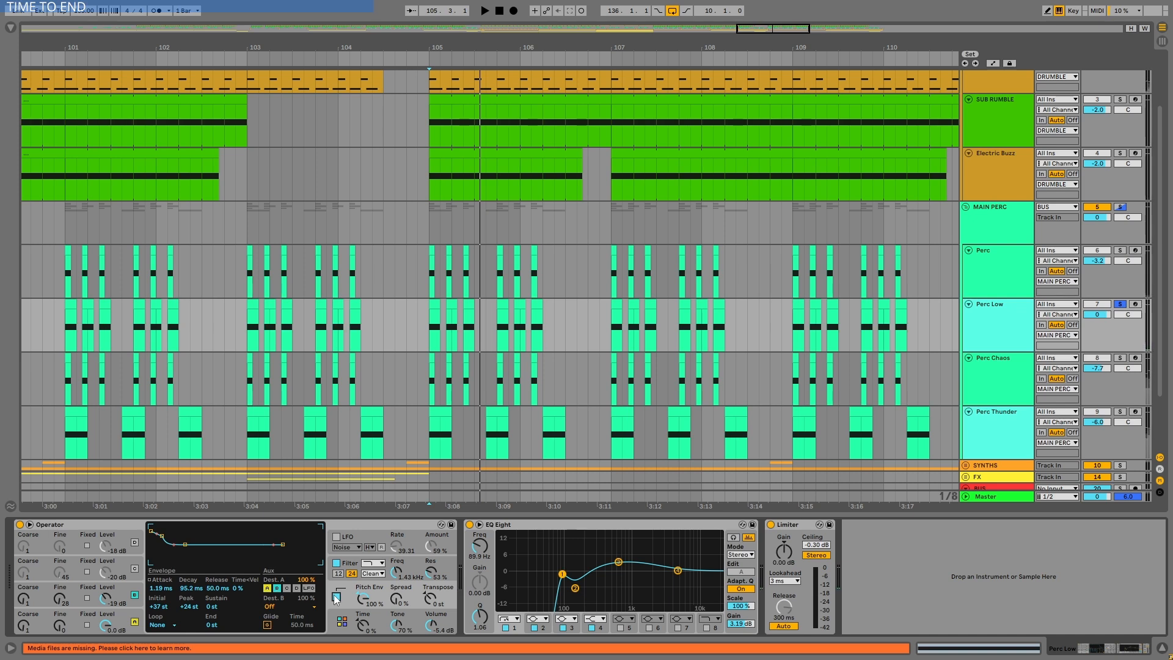
# Step: Play Perc Low with its EQ Eight bypassed and switch the EQ back on
pyautogui.click(530, 534)
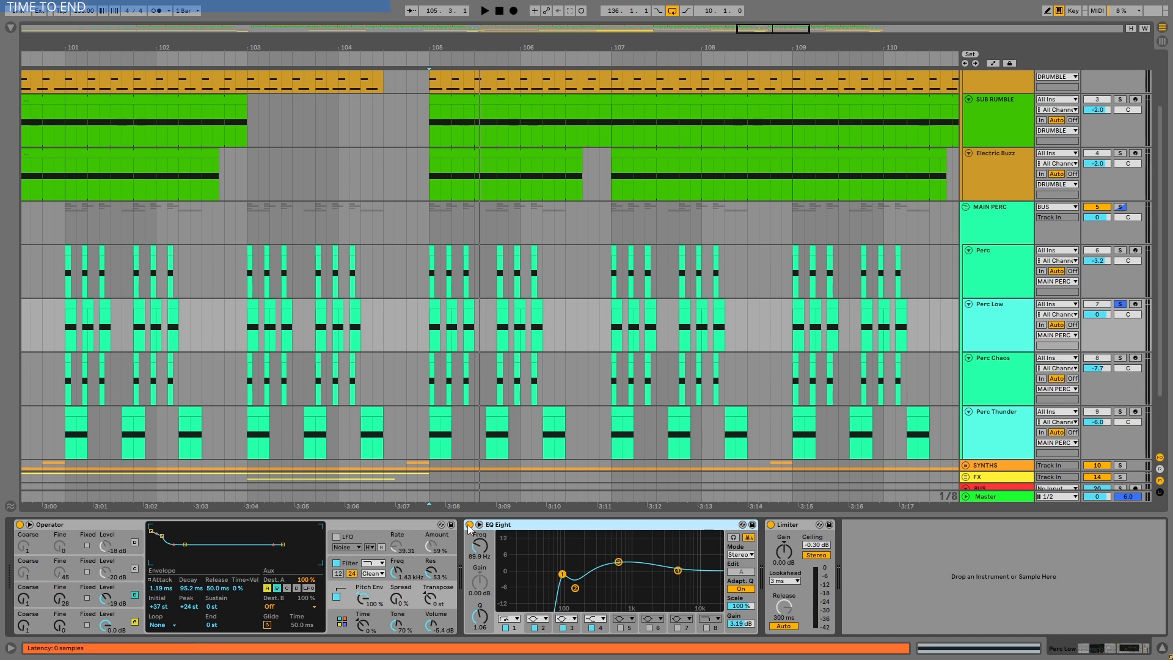
pyautogui.press('0')
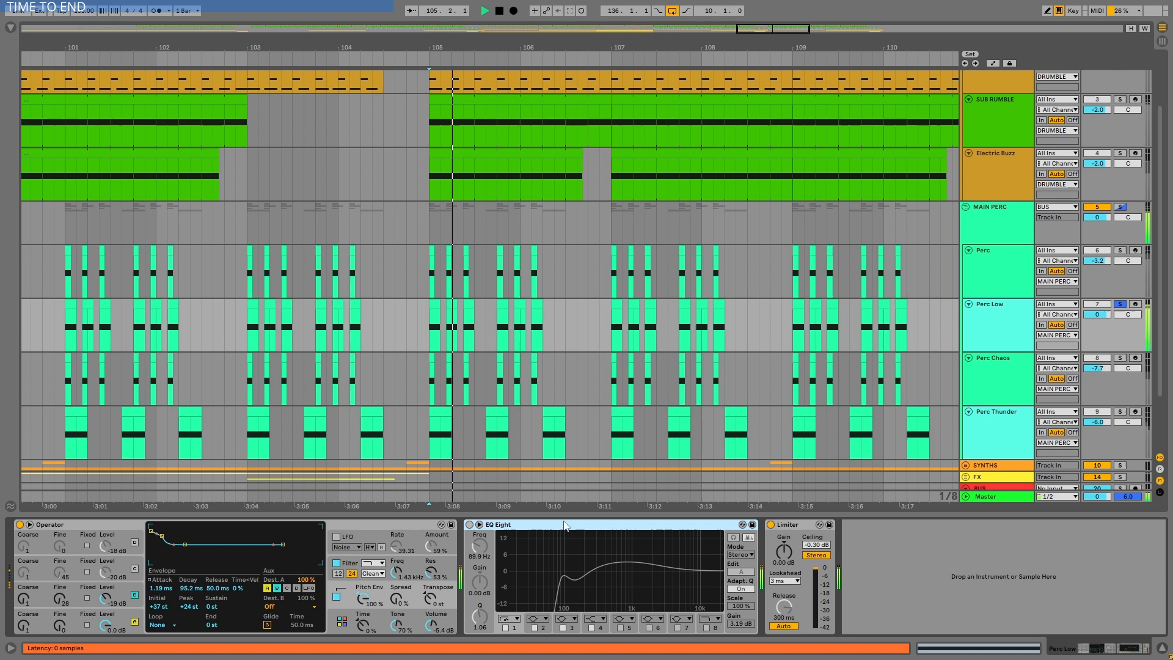
pyautogui.click(470, 524)
pyautogui.press('space')
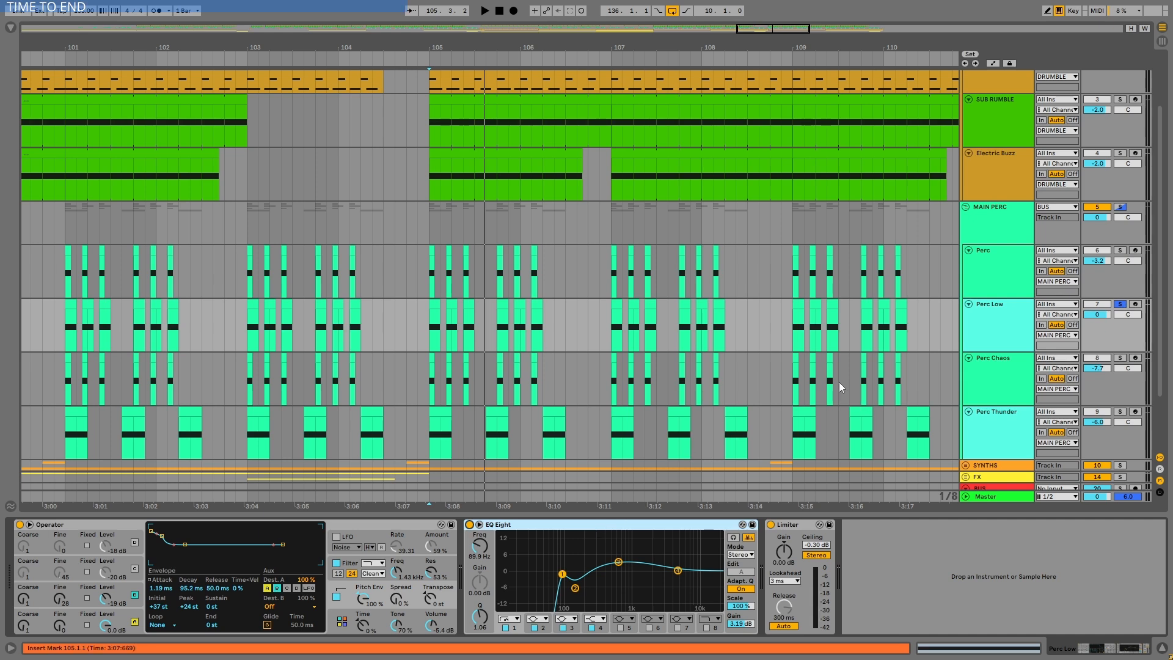
# Step: Solo only the Perc track, open its device chain and play it from 105.1.1
pyautogui.click(1120, 251)
pyautogui.click(1011, 252)
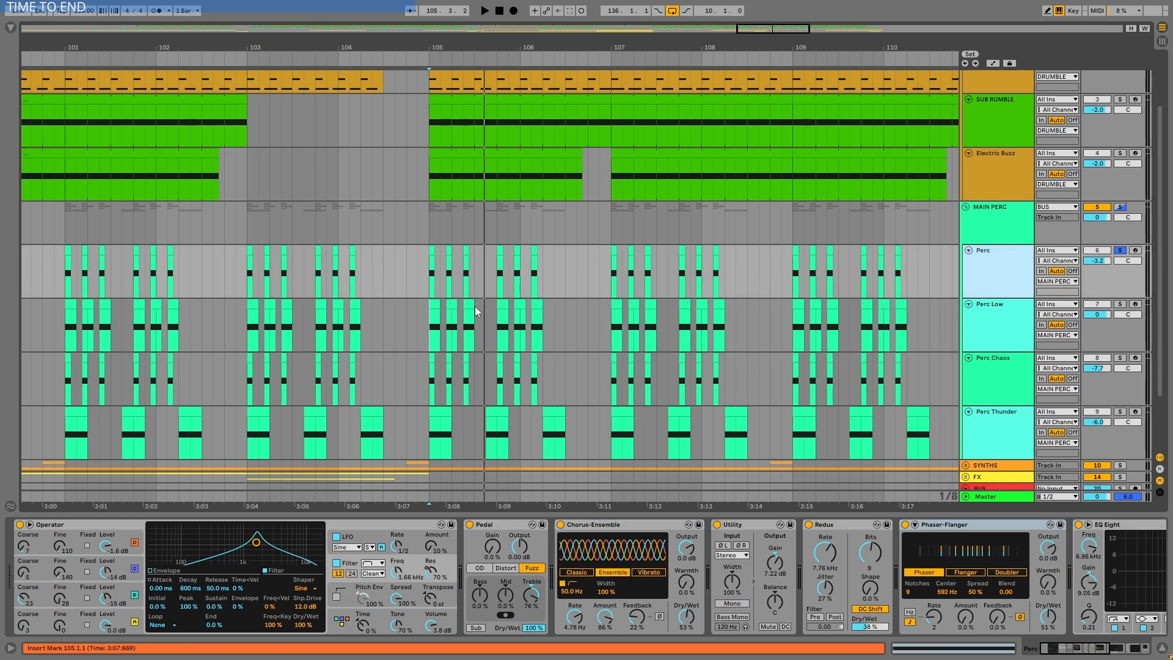
pyautogui.click(430, 266)
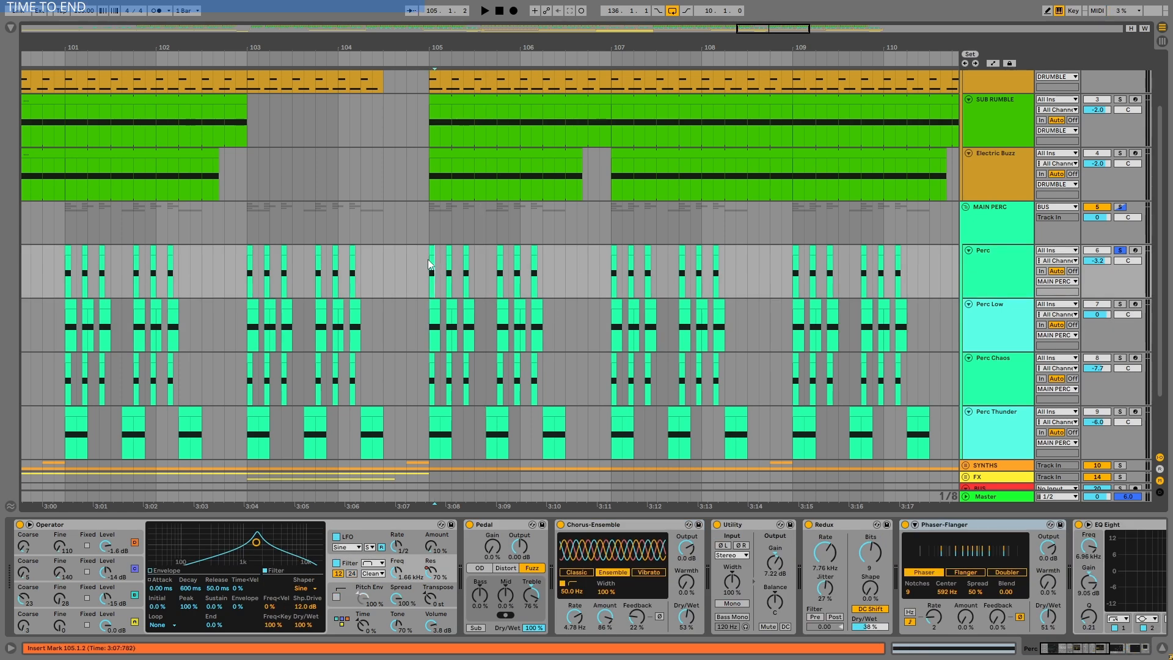
pyautogui.click(430, 259)
pyautogui.press('space')
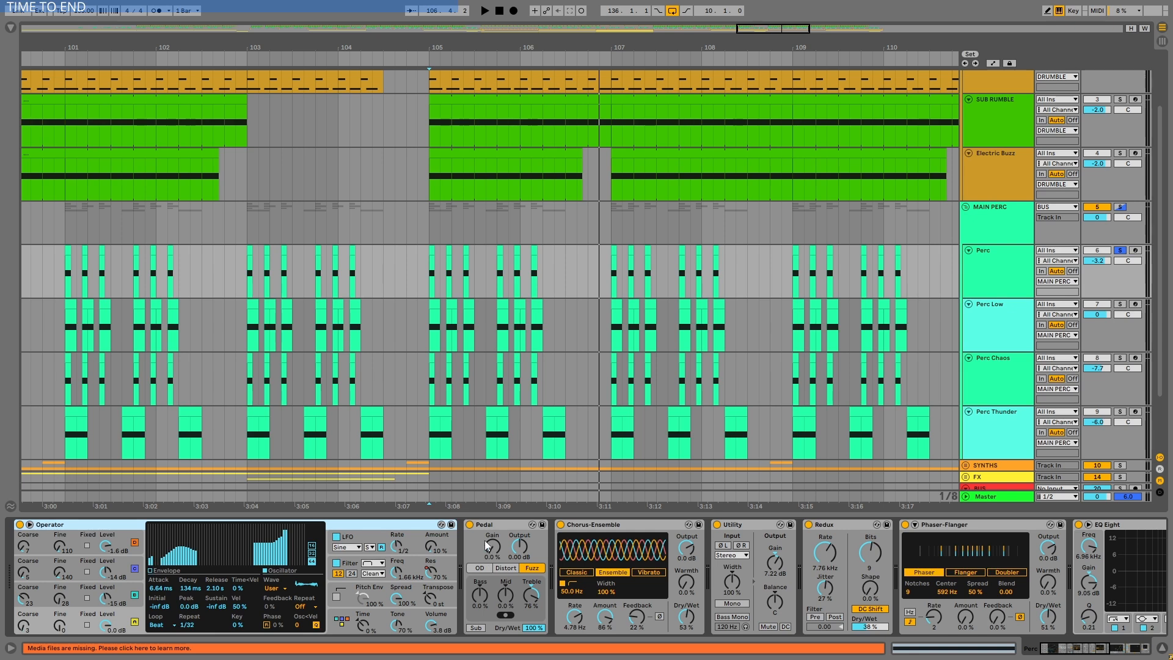
# Step: Collapse the Pedal, Chorus-Ensemble, Utility, Redux, Phaser-Flanger, EQ Eight and Grain Delay devices on the Perc track
pyautogui.click(500, 525)
pyautogui.doubleClick(511, 524)
pyautogui.doubleClick(516, 524)
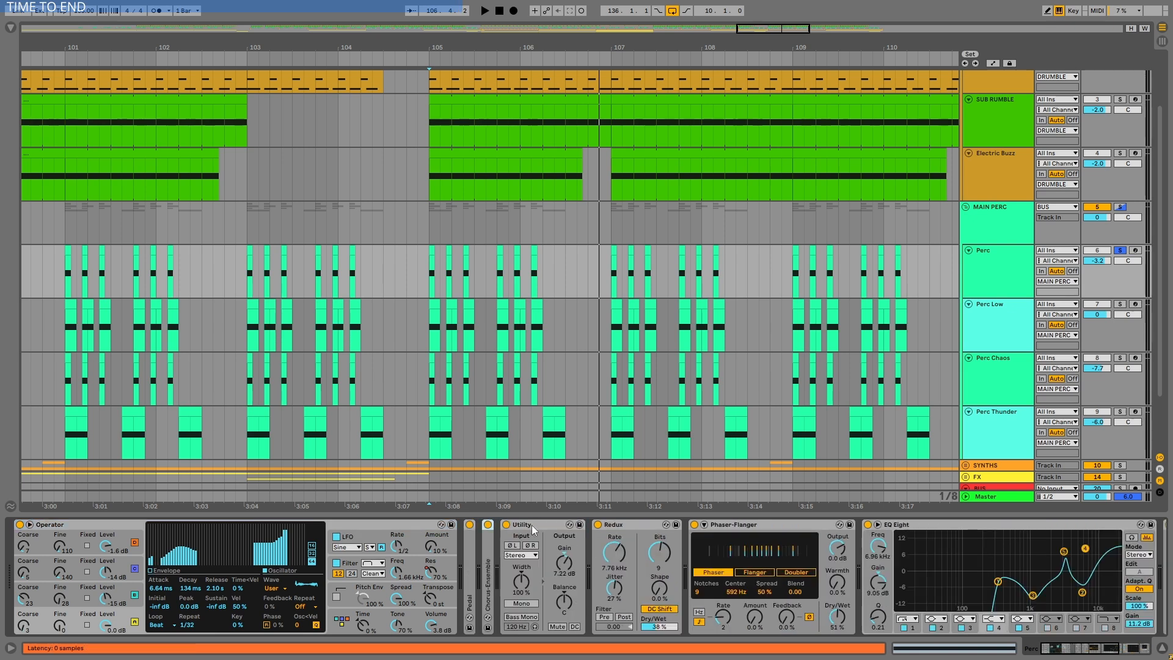
pyautogui.doubleClick(536, 525)
pyautogui.click(538, 526)
pyautogui.doubleClick(538, 525)
pyautogui.doubleClick(554, 525)
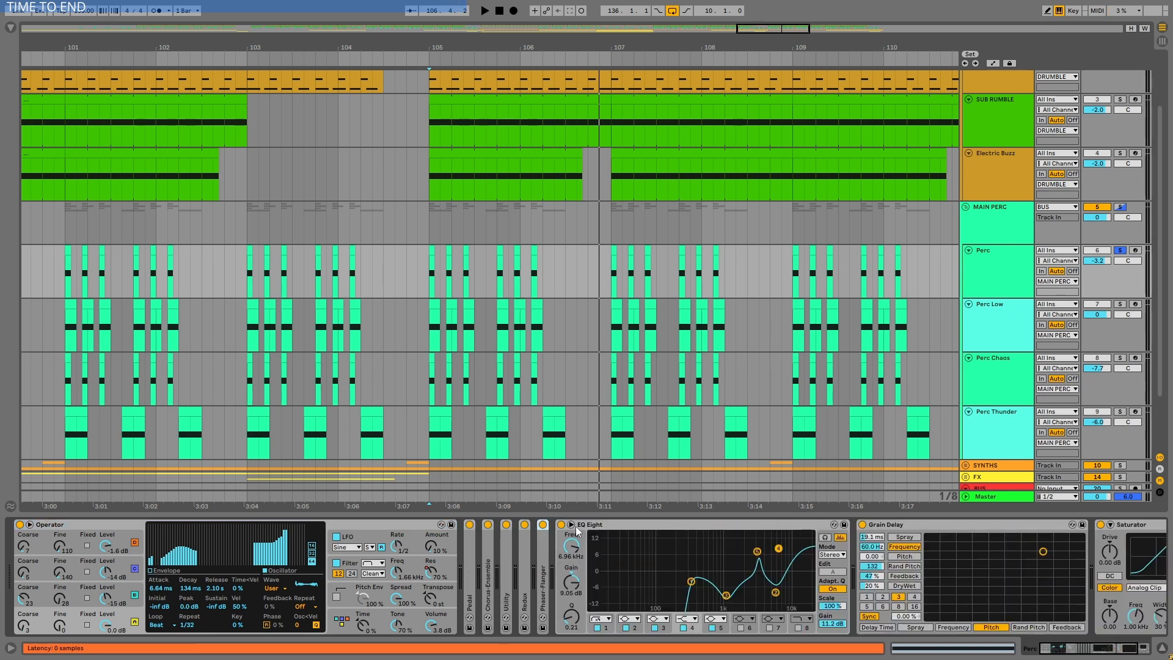
pyautogui.doubleClick(575, 525)
pyautogui.doubleClick(600, 526)
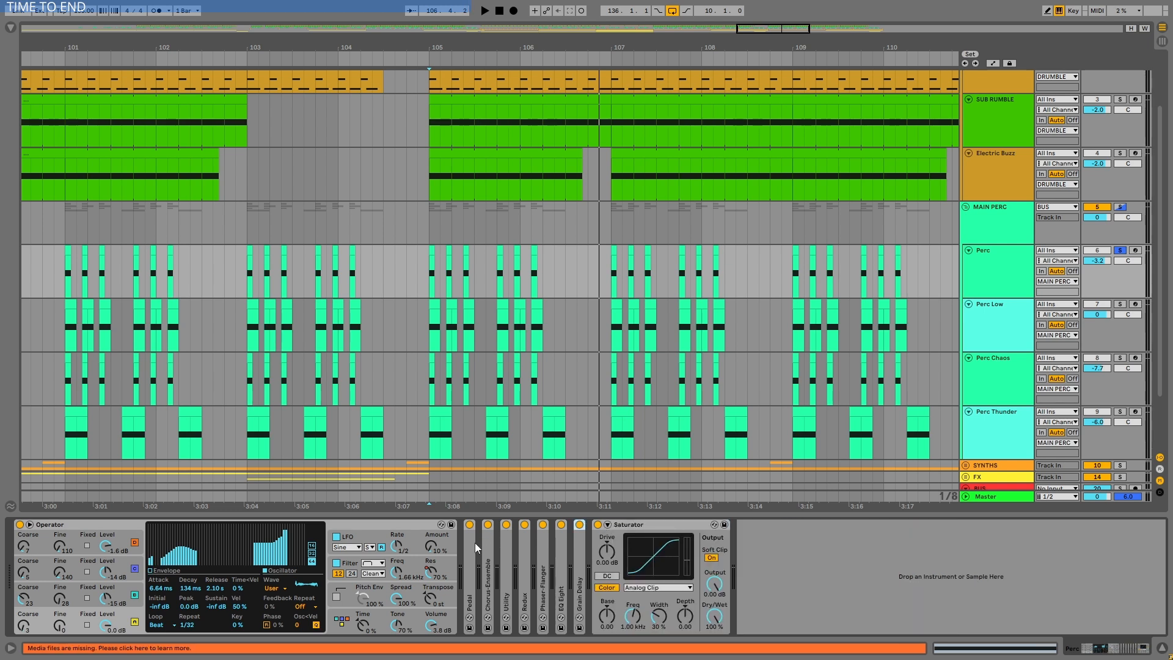
# Step: Compare Perc with the seven collapsed effects off and on by playing each version, and leave the effects switched off
pyautogui.press('0')
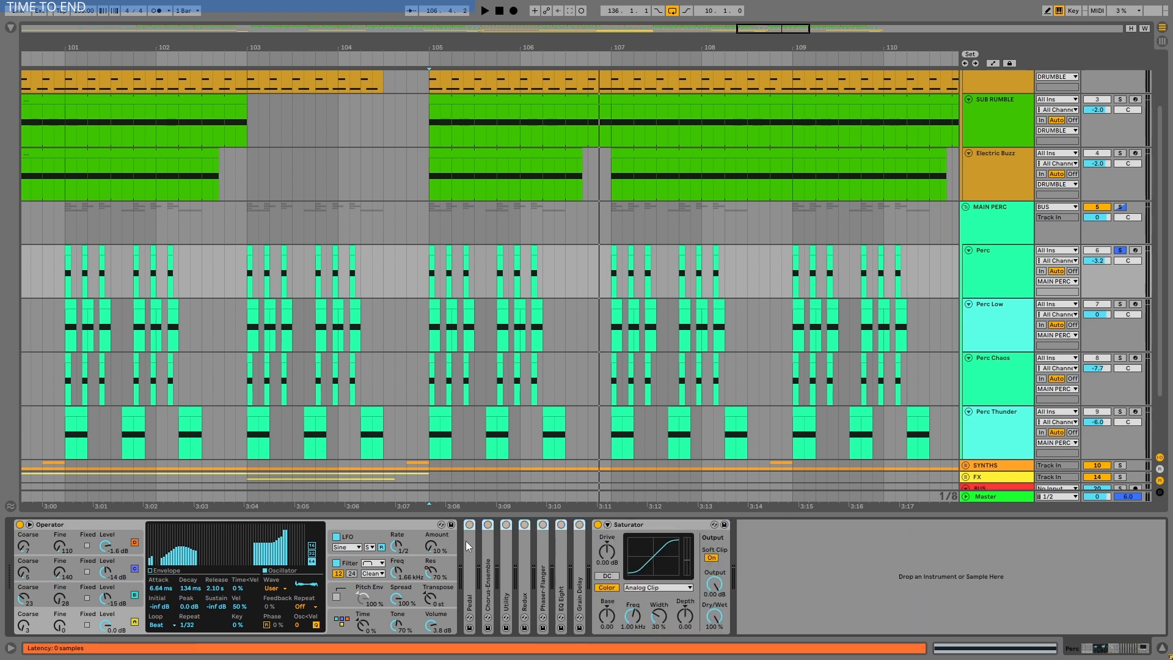
pyautogui.press('space')
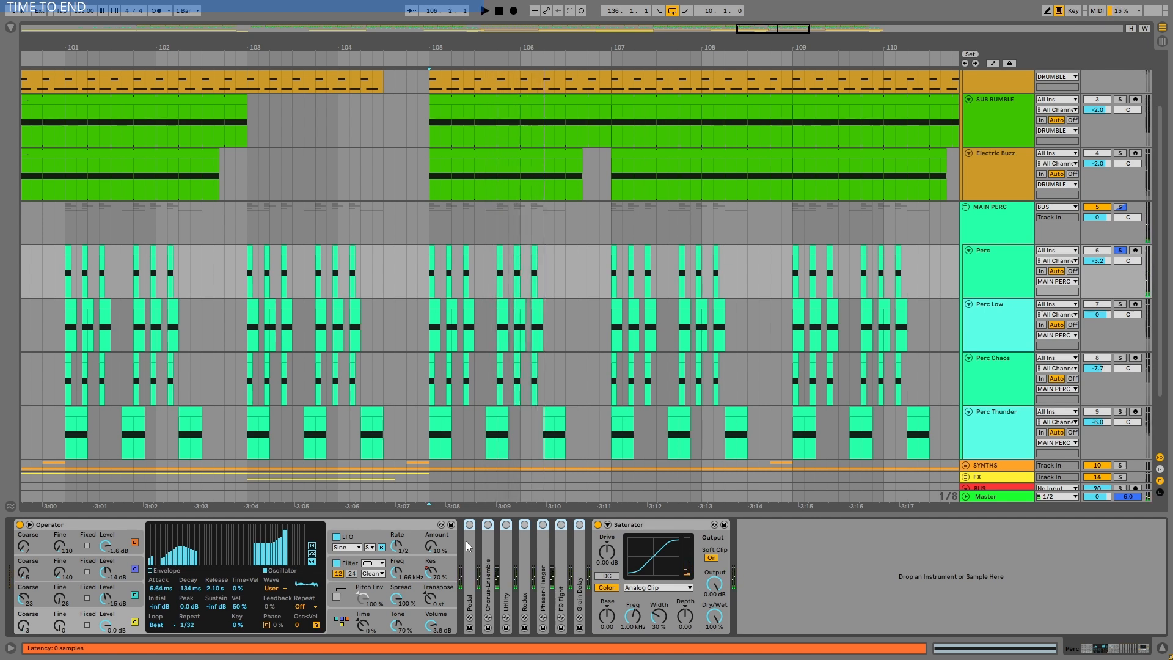
pyautogui.press('0')
pyautogui.press('space')
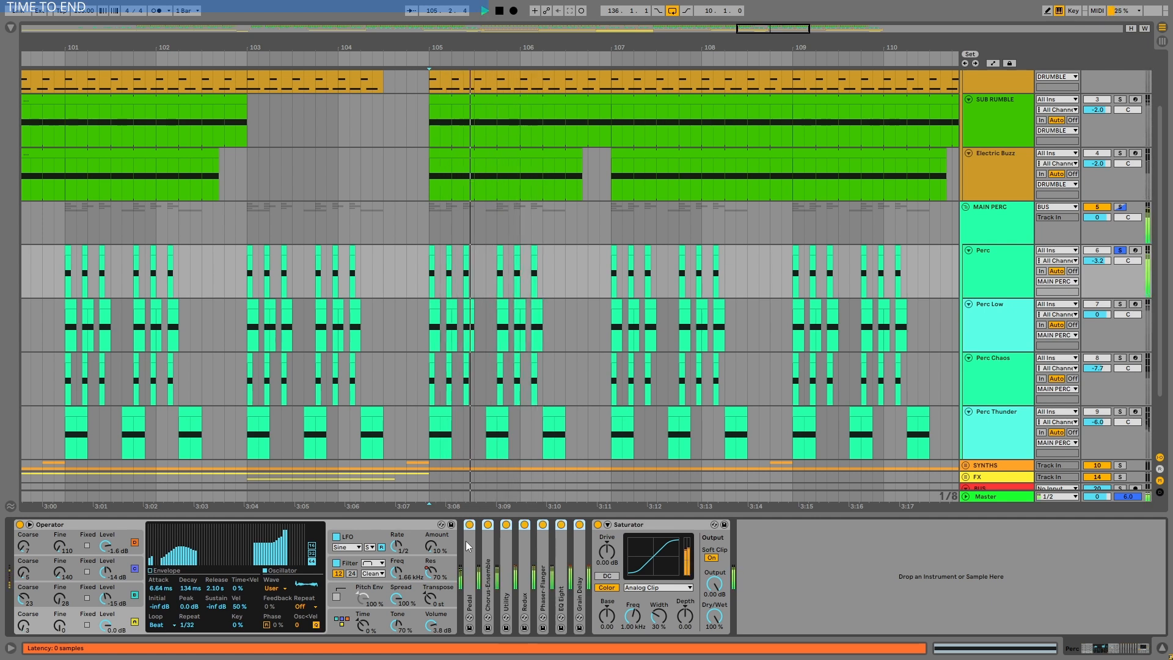
pyautogui.press('space')
pyautogui.press('0')
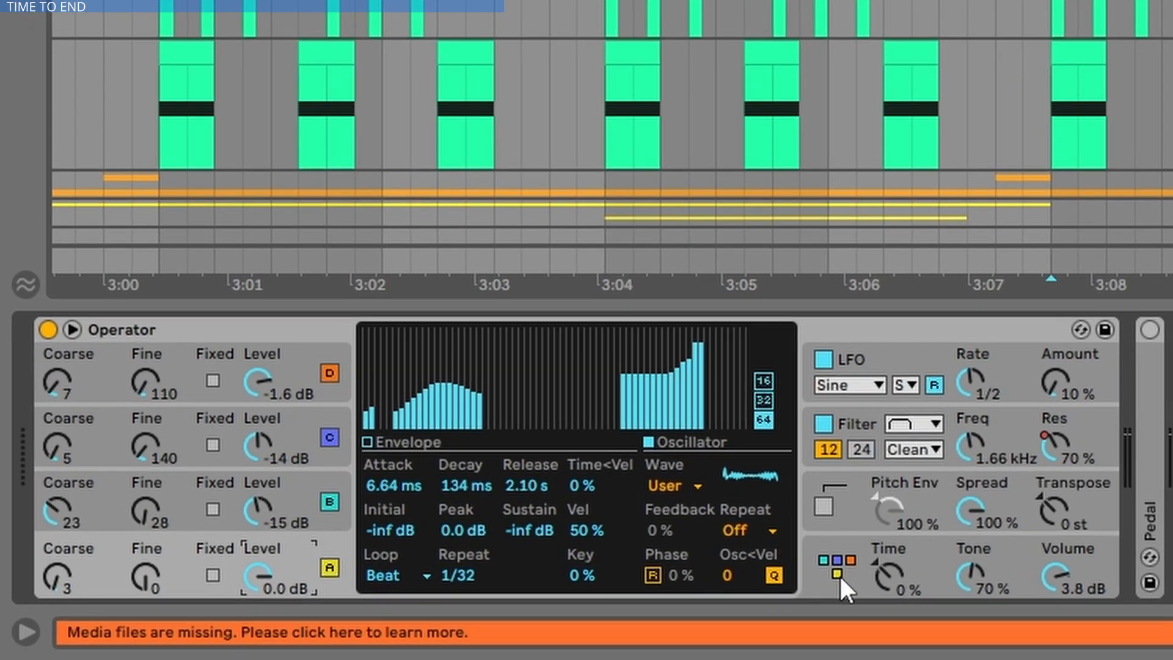
# Step: Show Operator's algorithms, try the fully stacked D-C-B-A one and return to B, C and D all modulating A
pyautogui.click(340, 619)
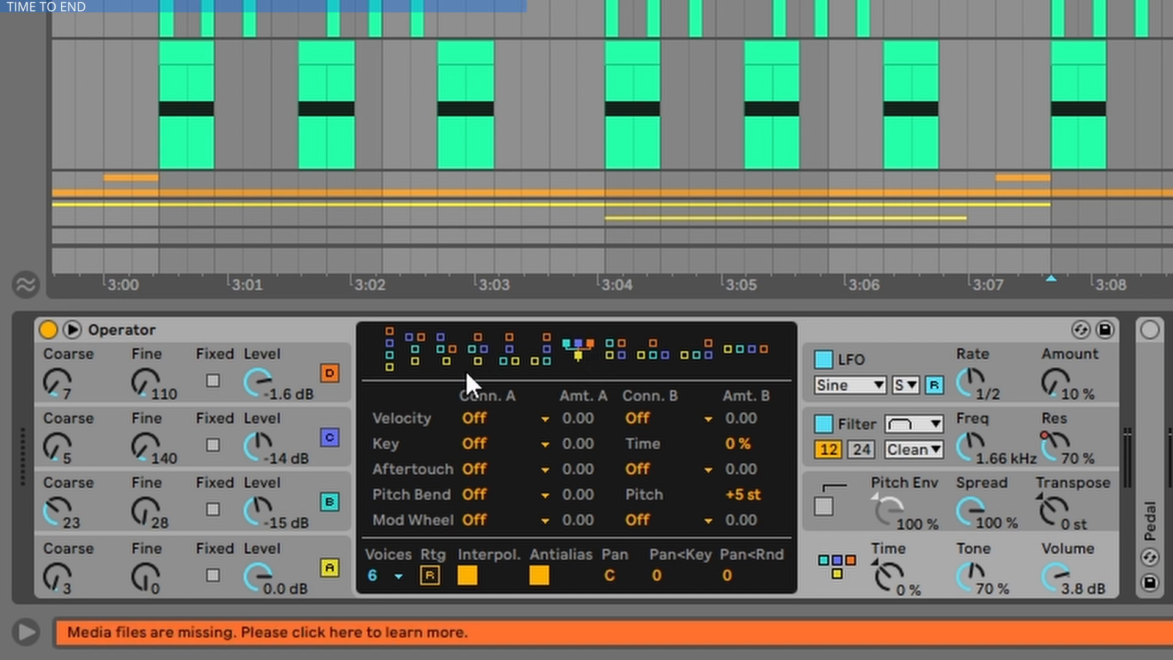
pyautogui.click(390, 364)
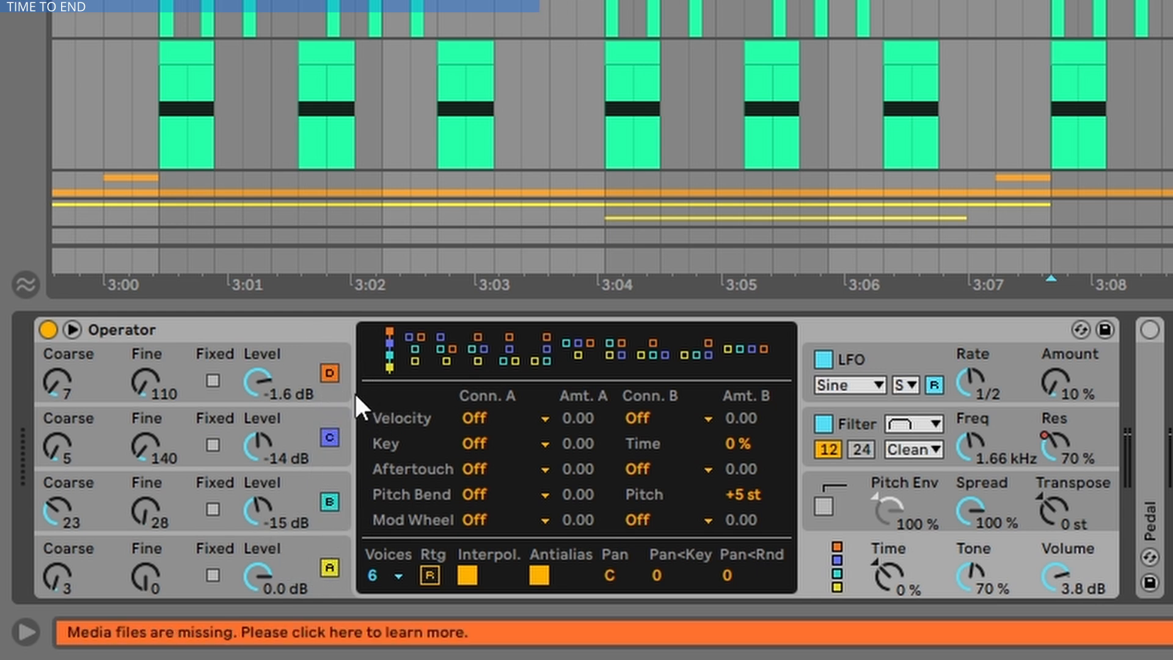
pyautogui.click(578, 351)
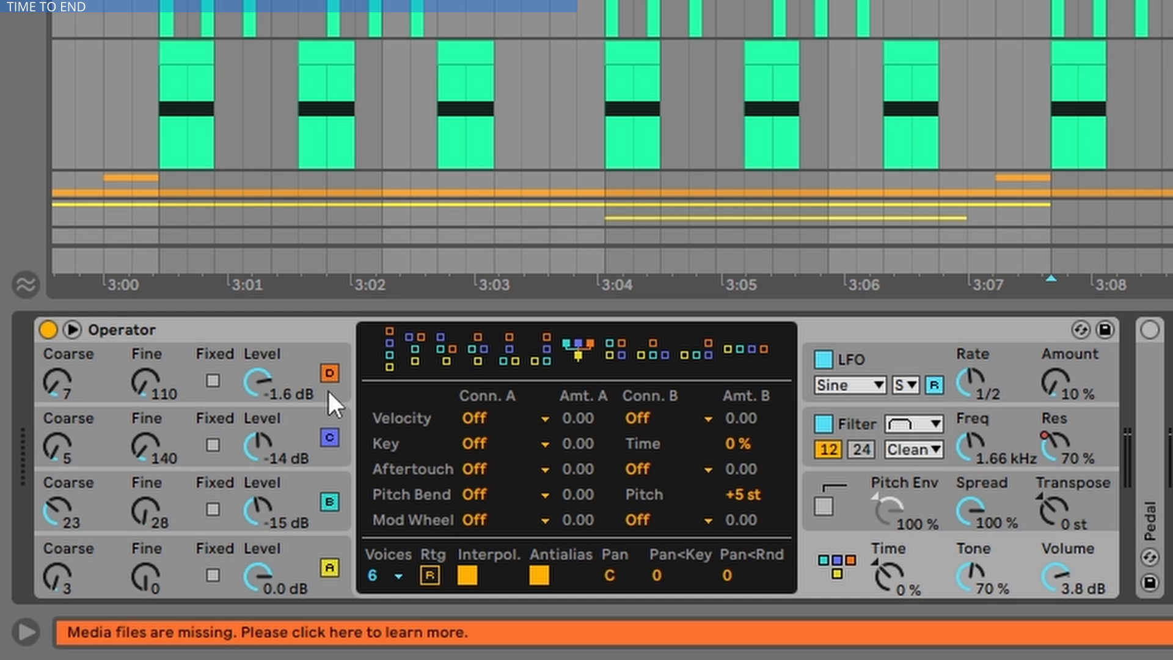
# Step: Try several other oscillator routings in Perc's Operator and restore the algorithm with three modulators feeding oscillator A
pyautogui.click(538, 361)
pyautogui.click(487, 357)
pyautogui.click(438, 347)
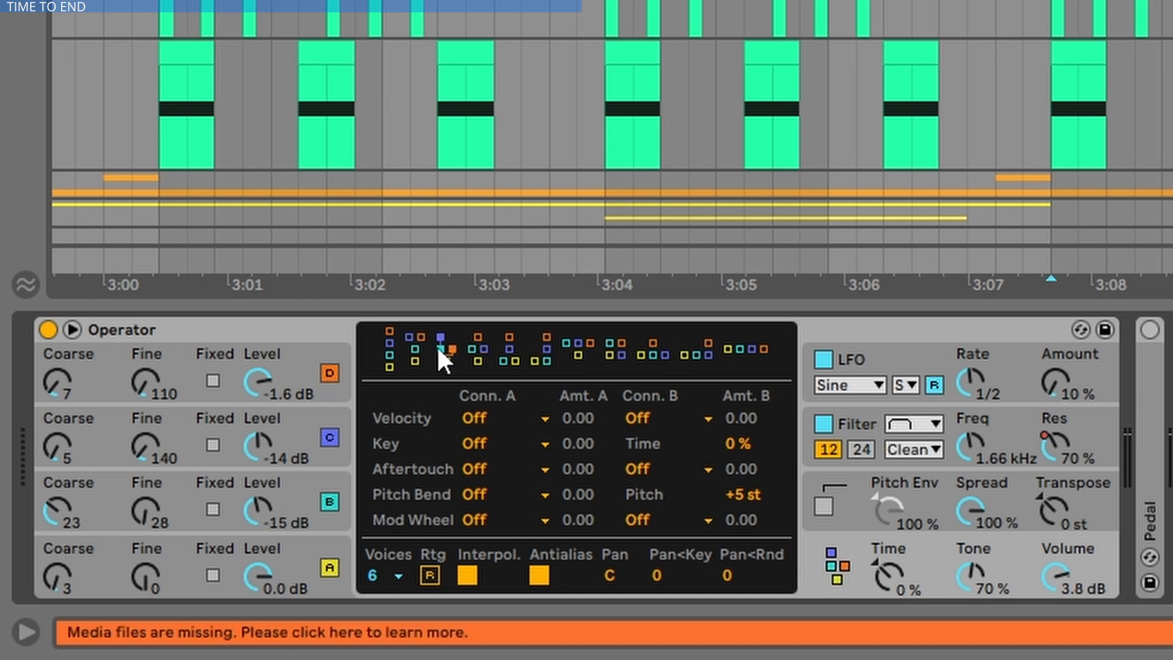
pyautogui.click(627, 340)
pyautogui.click(571, 346)
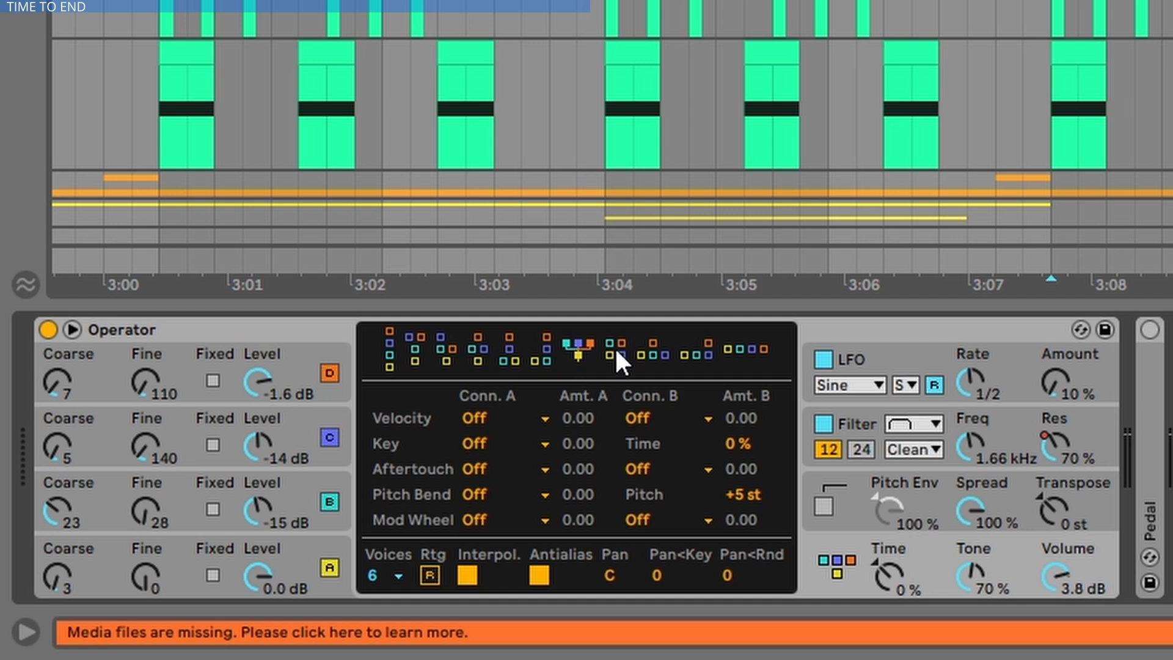
# Step: Try erasing the upper group of harmonics in oscillator A's custom waveform during playback, and undo the removal
pyautogui.click(313, 537)
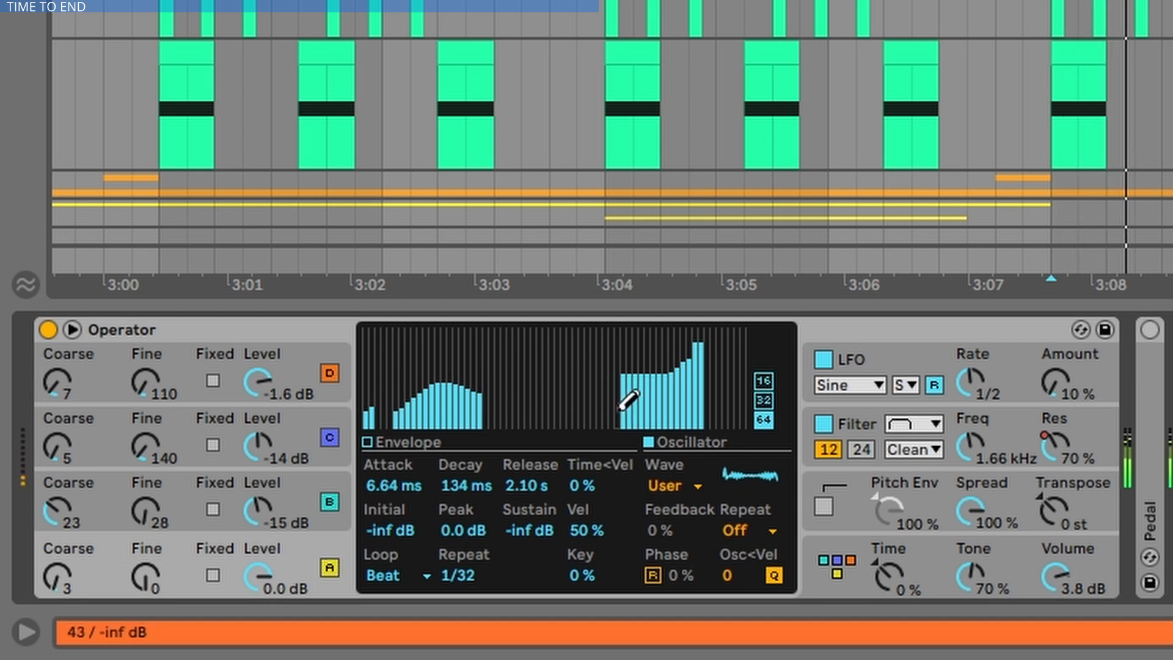
pyautogui.moveTo(628, 387)
pyautogui.mouseDown()
pyautogui.moveTo(636, 440)
pyautogui.moveTo(727, 485)
pyautogui.mouseUp()
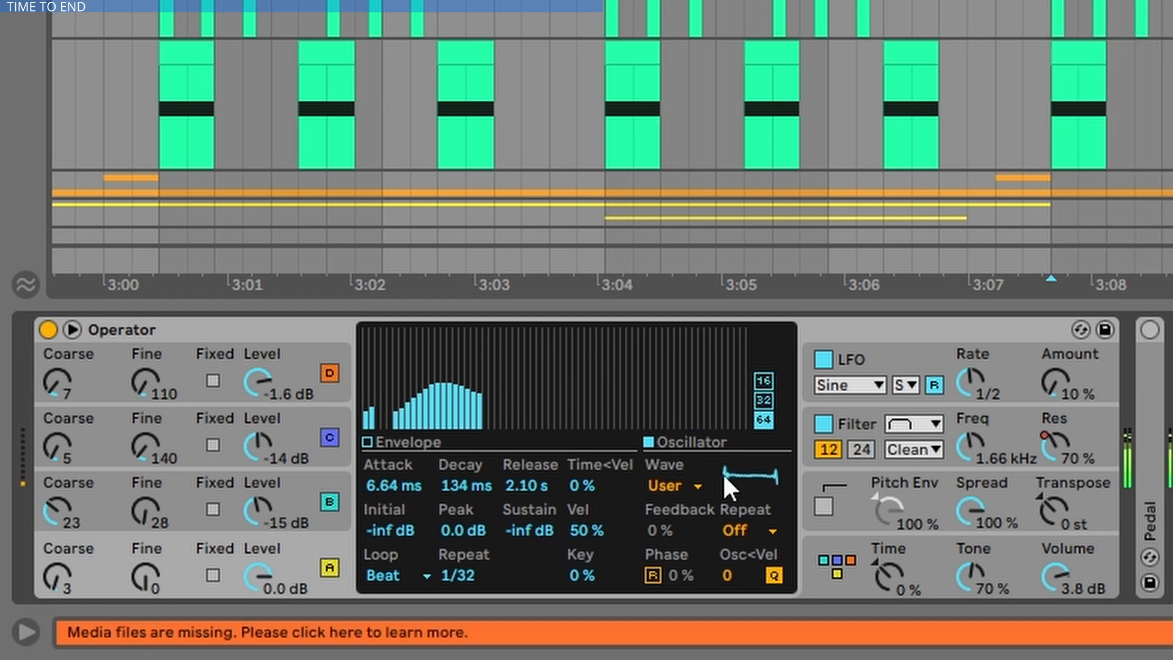
pyautogui.hotkey('ctrl', 'z')
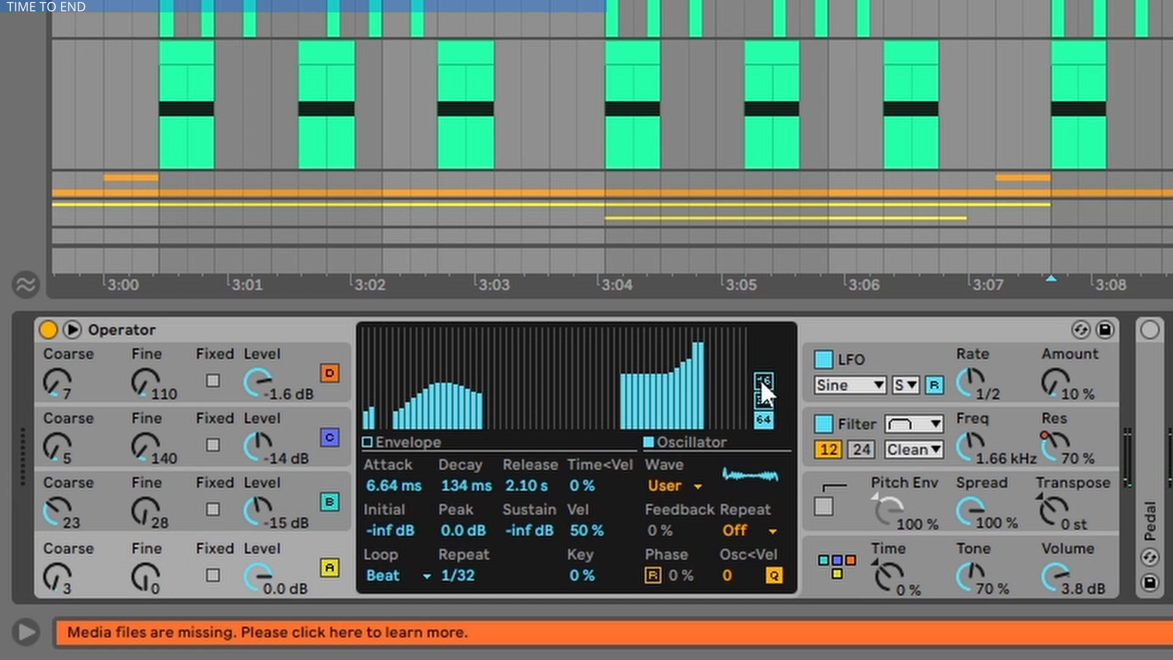
pyautogui.moveTo(716, 345)
pyautogui.mouseDown()
pyautogui.moveTo(697, 340)
pyautogui.moveTo(703, 350)
pyautogui.mouseUp()
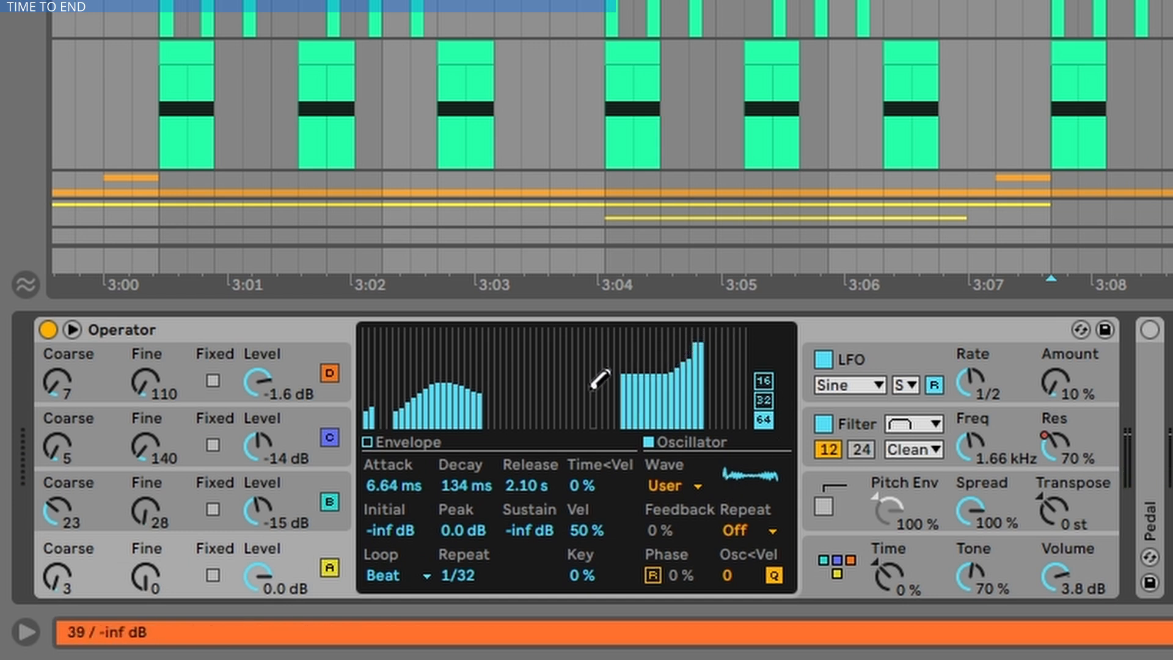
# Step: Examine the waveform and envelope settings of oscillators B, C and D in Perc's Operator
pyautogui.click(302, 486)
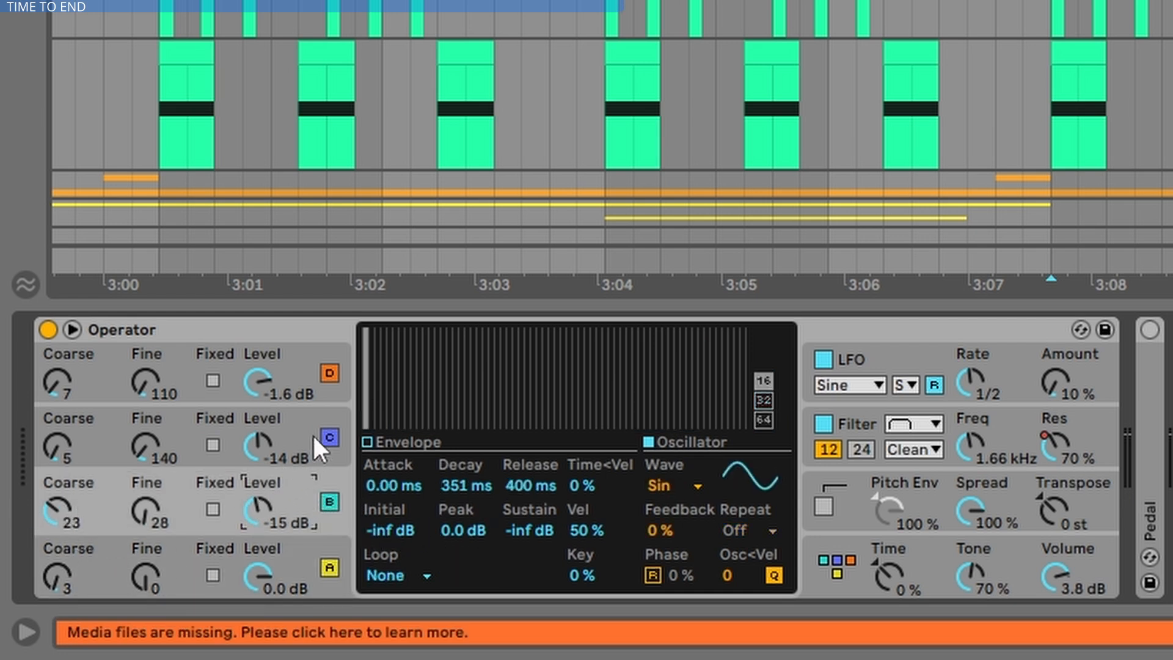
pyautogui.click(301, 421)
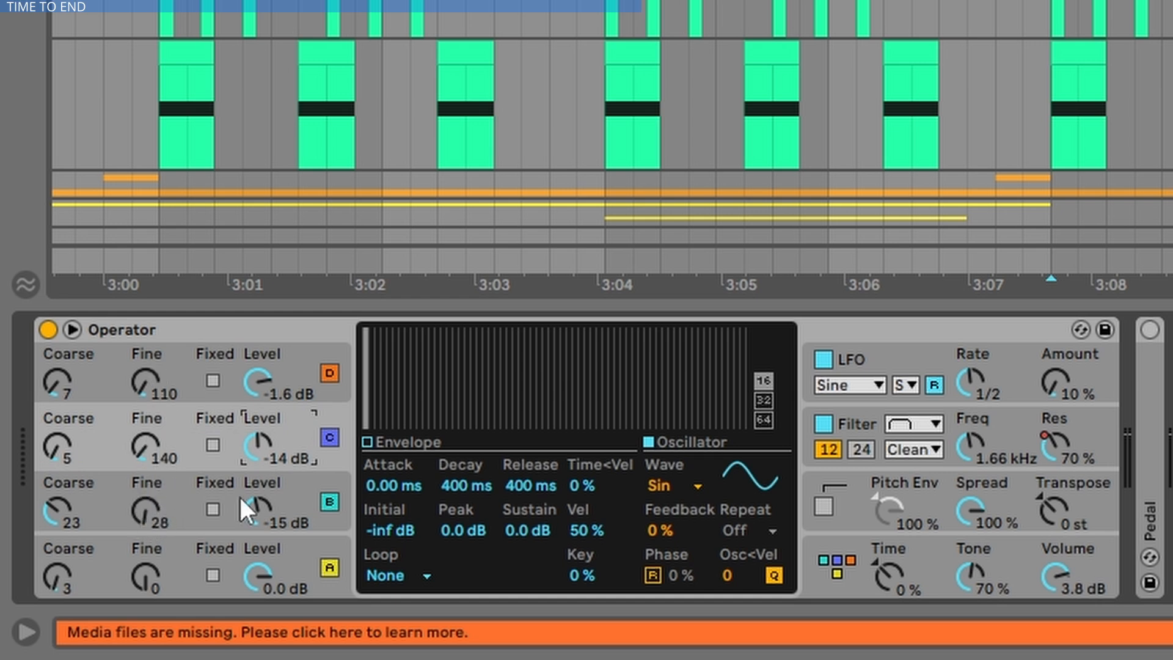
pyautogui.click(325, 345)
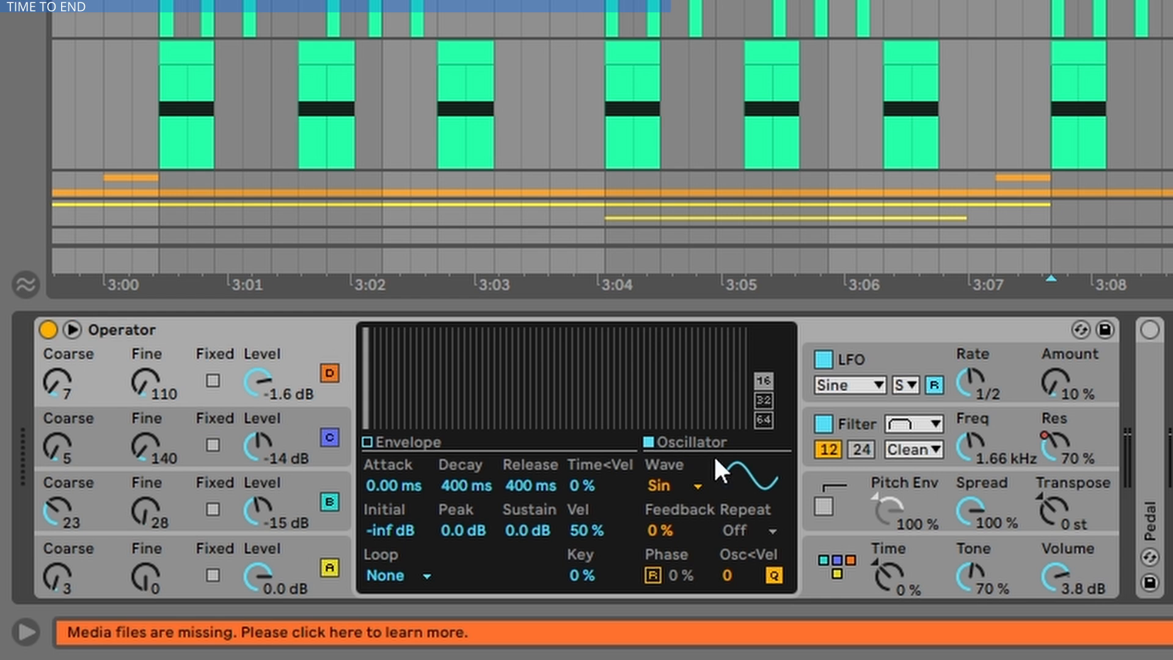
# Step: Show the filter settings in Perc's Operator, switch the filter off and listen to the track without it
pyautogui.click(1003, 418)
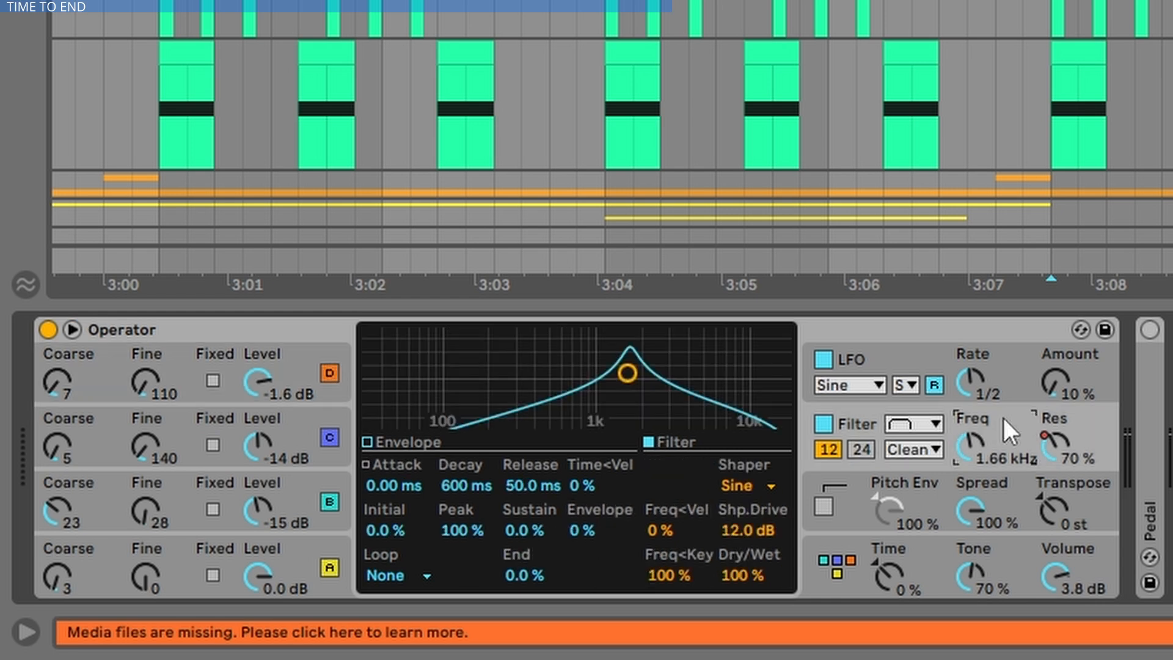
pyautogui.click(822, 422)
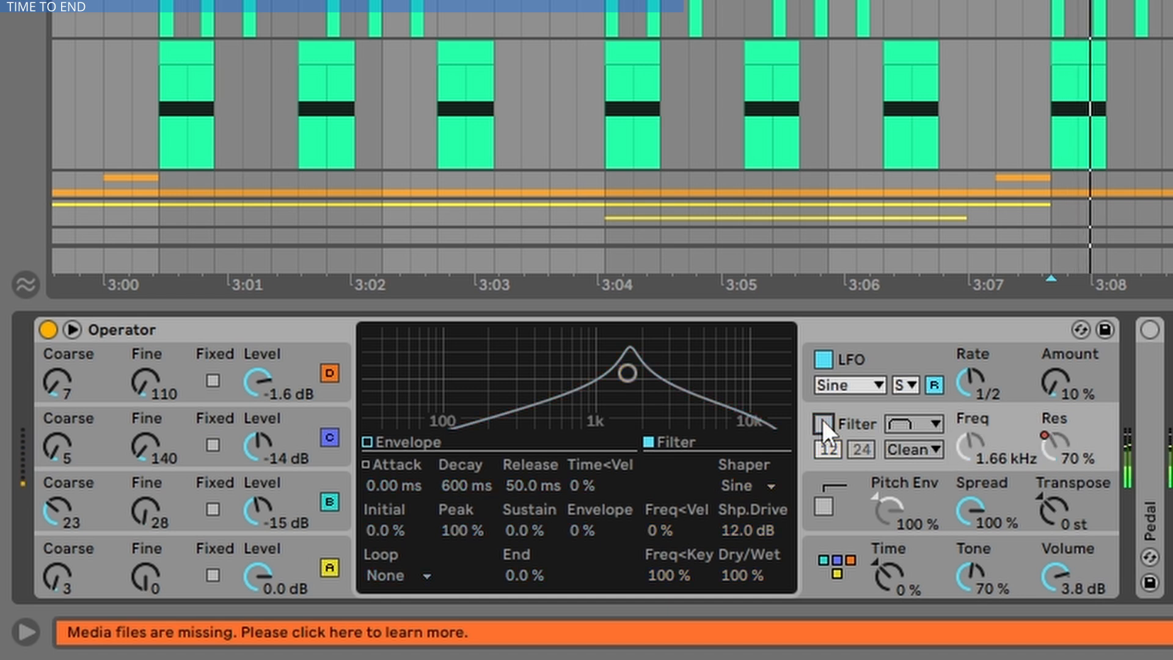